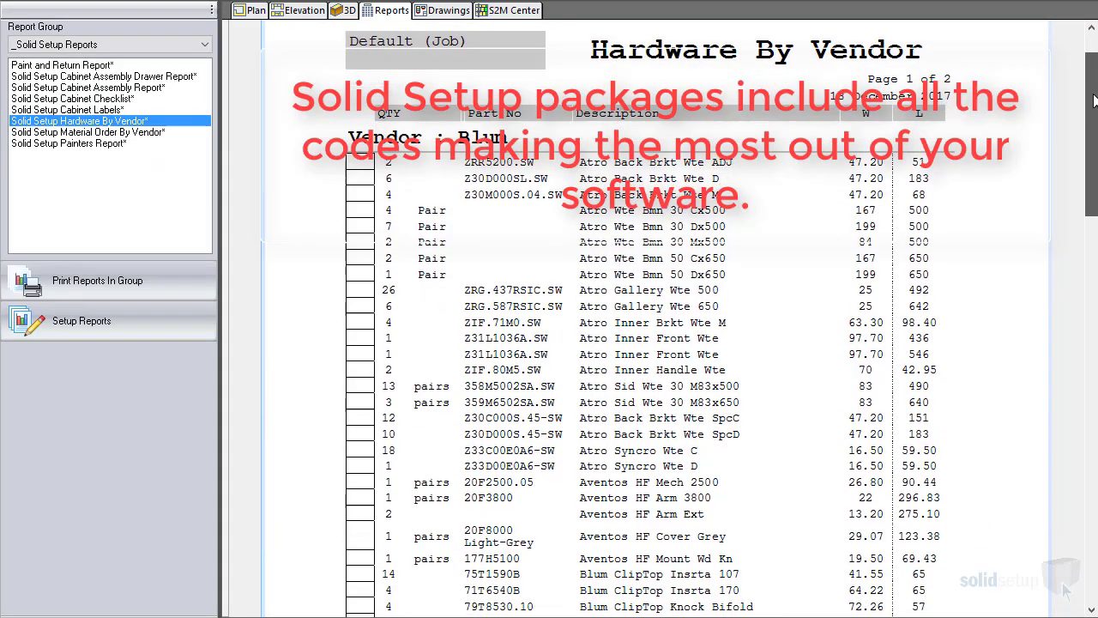
# Examine the Solid Setup Hardware By Vendor report from the Blum section through the last vendor on page 2
pyautogui.scroll(-1, 1094, 101)
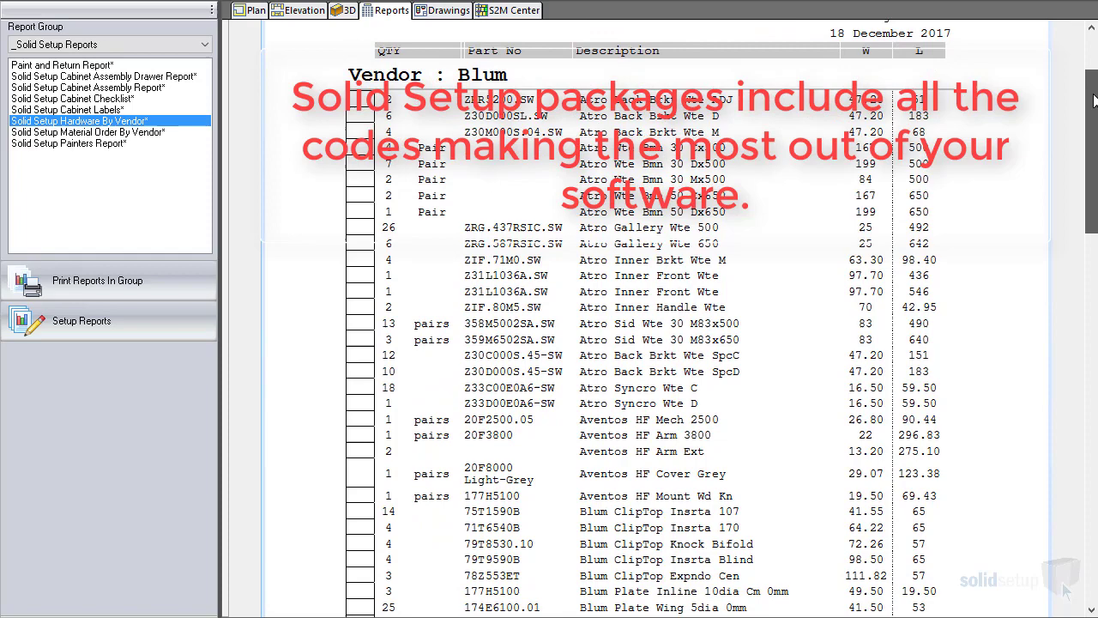
pyautogui.scroll(-3, 1094, 101)
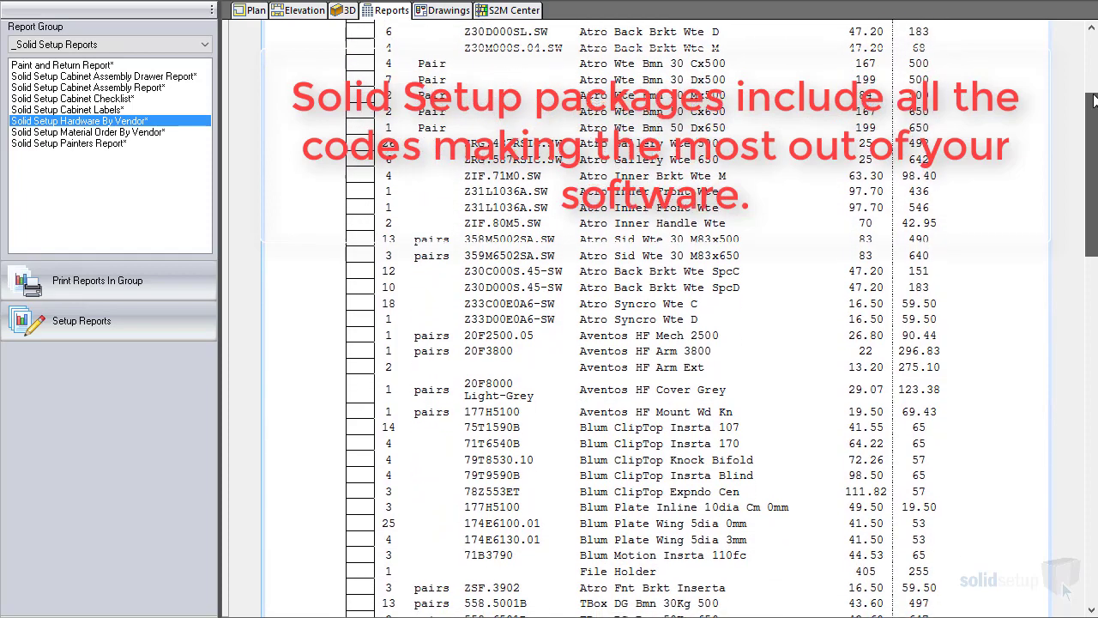
pyautogui.scroll(-1, 1094, 102)
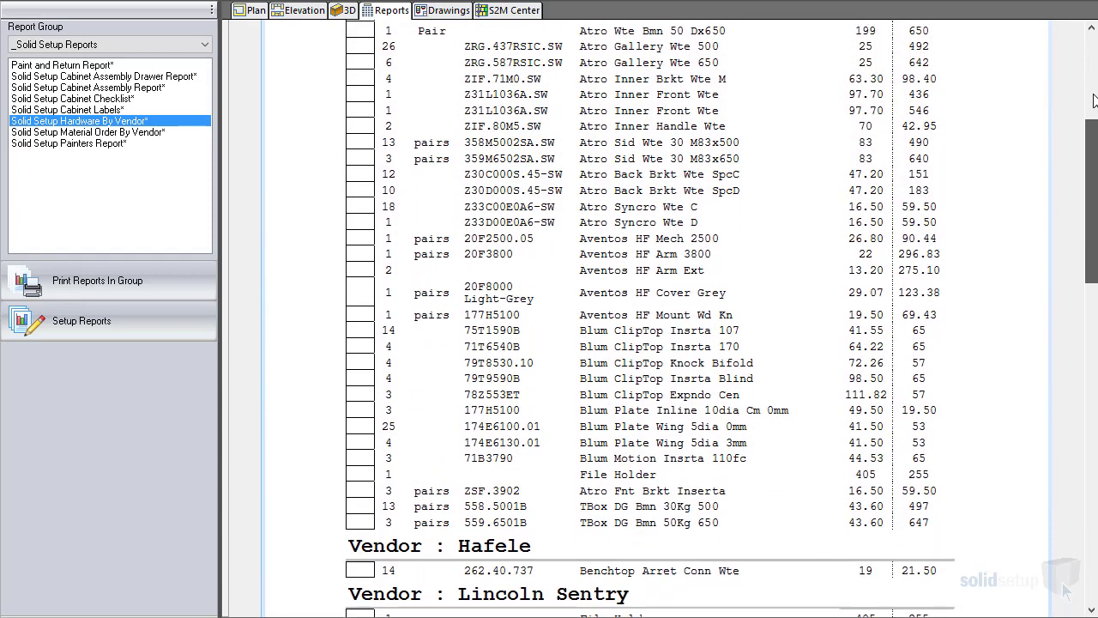
pyautogui.scroll(-1, 1094, 101)
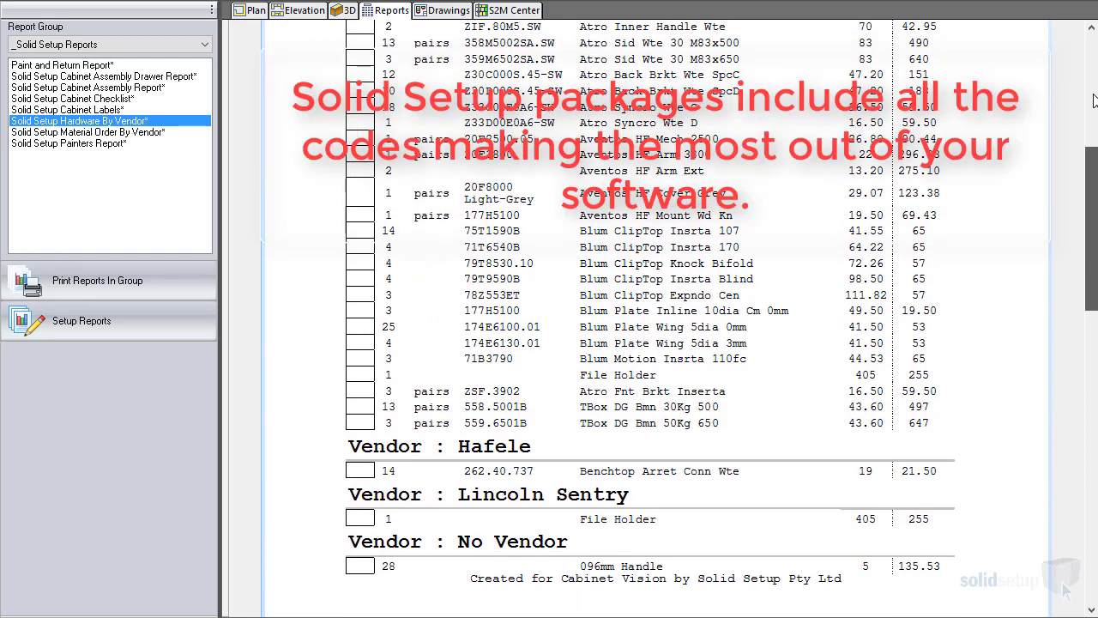
pyautogui.scroll(-7, 1094, 102)
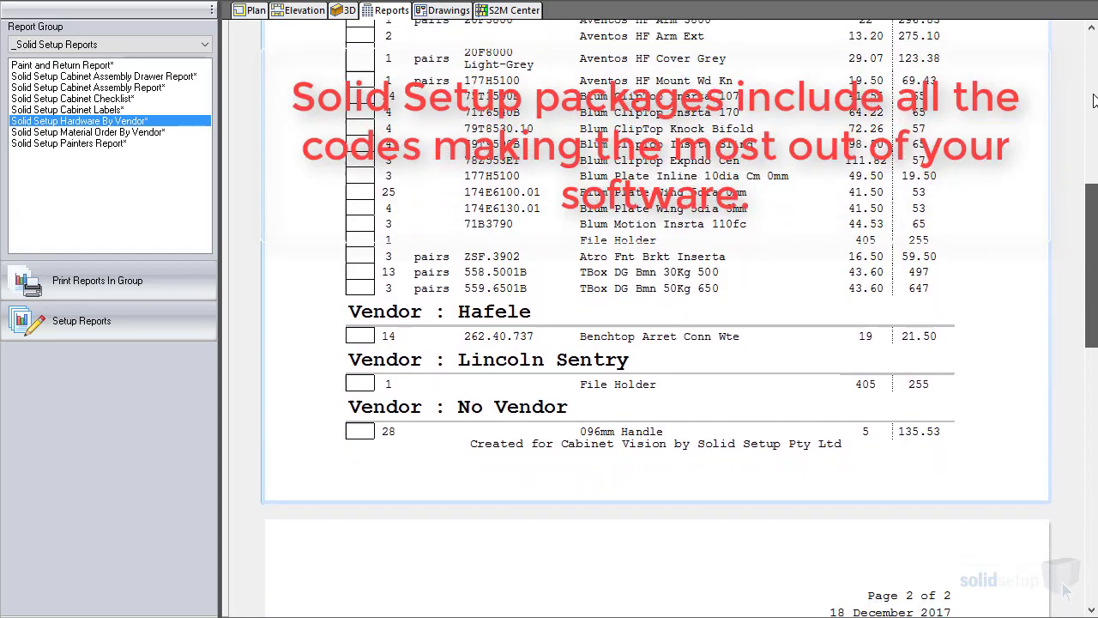
pyautogui.scroll(-6, 1095, 101)
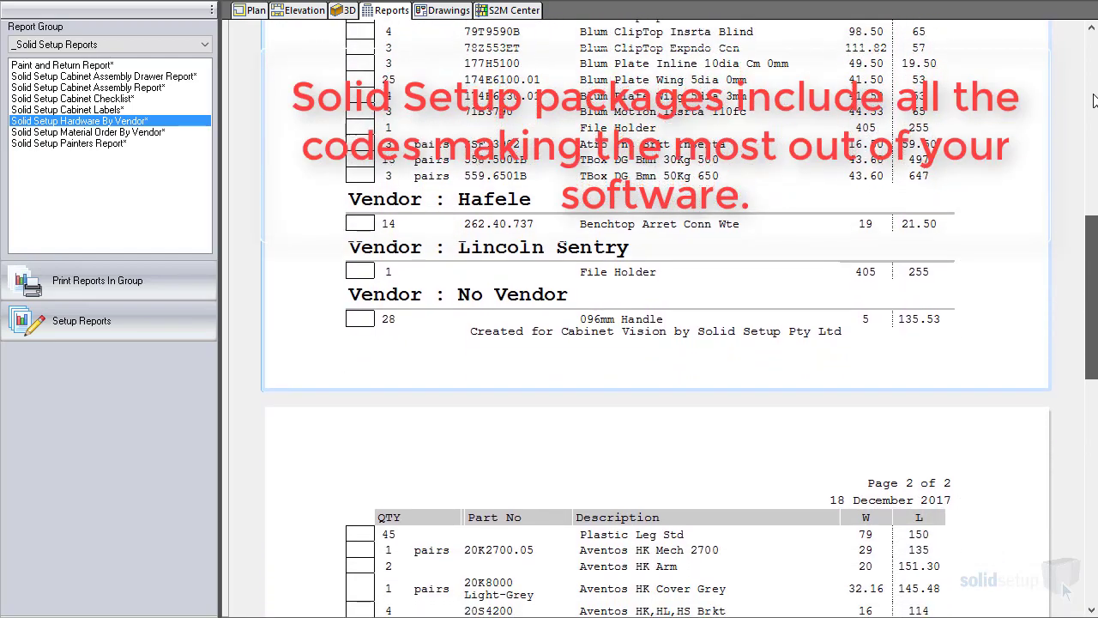
pyautogui.scroll(-7, 1094, 101)
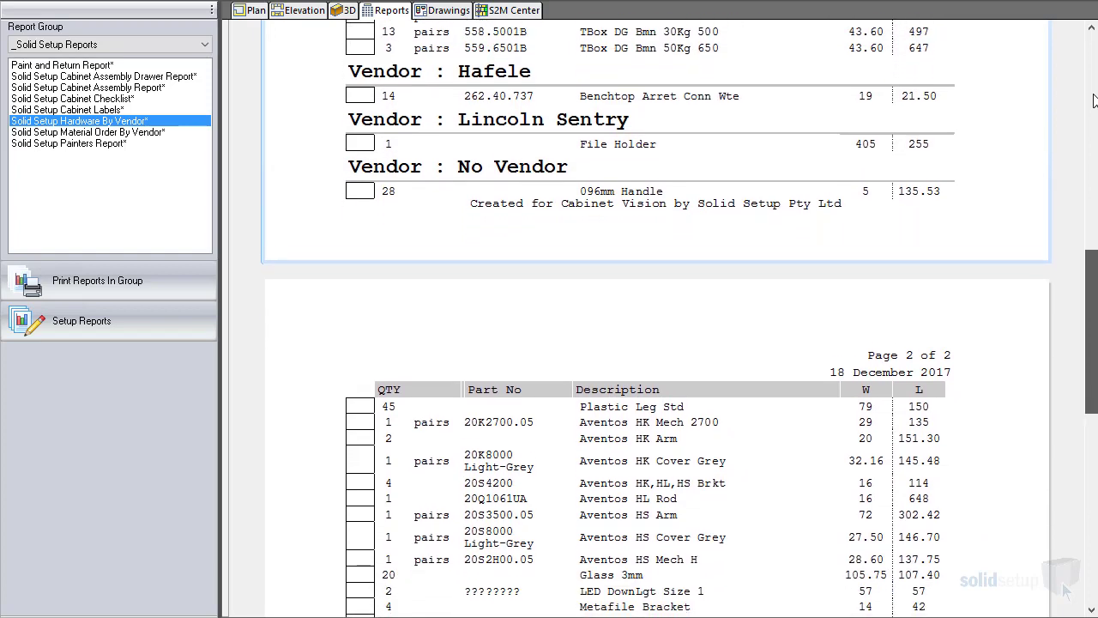
pyautogui.scroll(-6, 1094, 101)
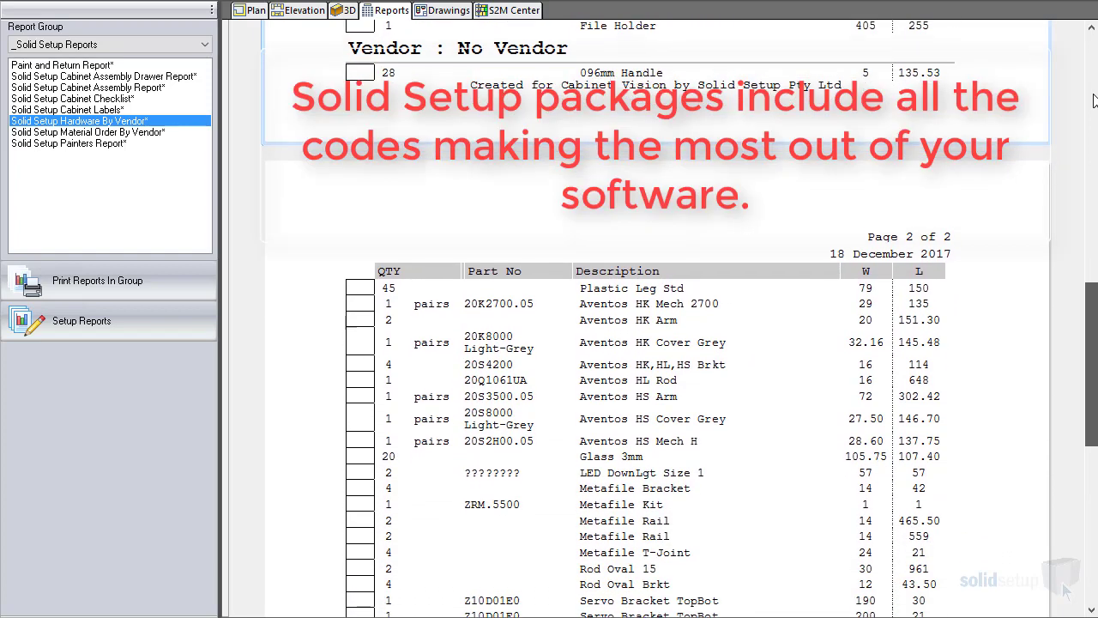
pyautogui.scroll(-8, 1095, 102)
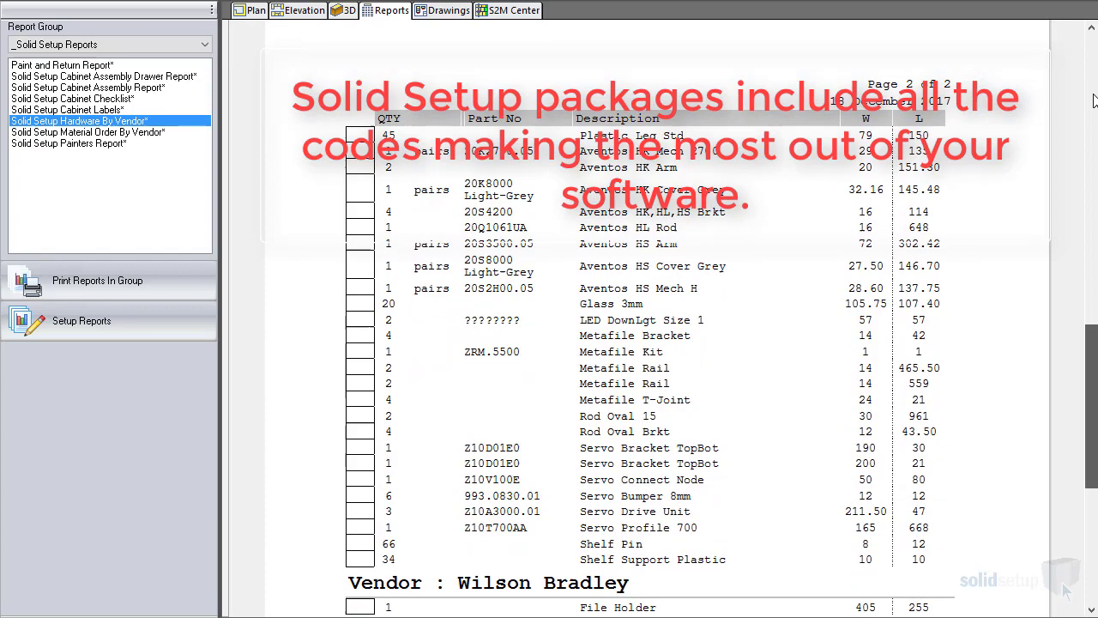
pyautogui.scroll(-7, 1094, 101)
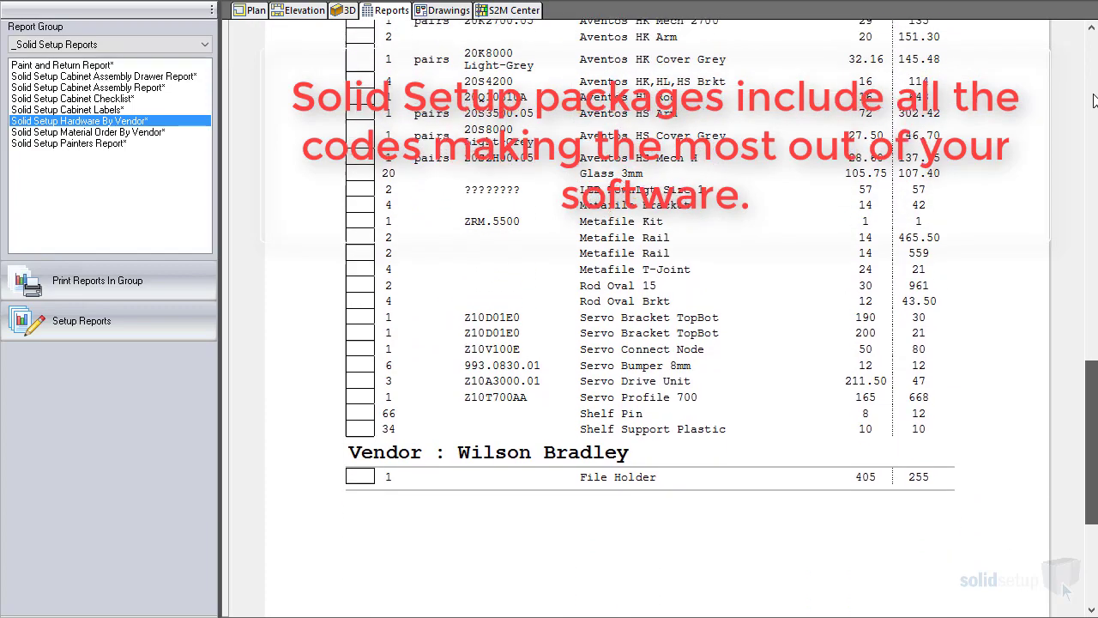
pyautogui.scroll(-6, 1094, 101)
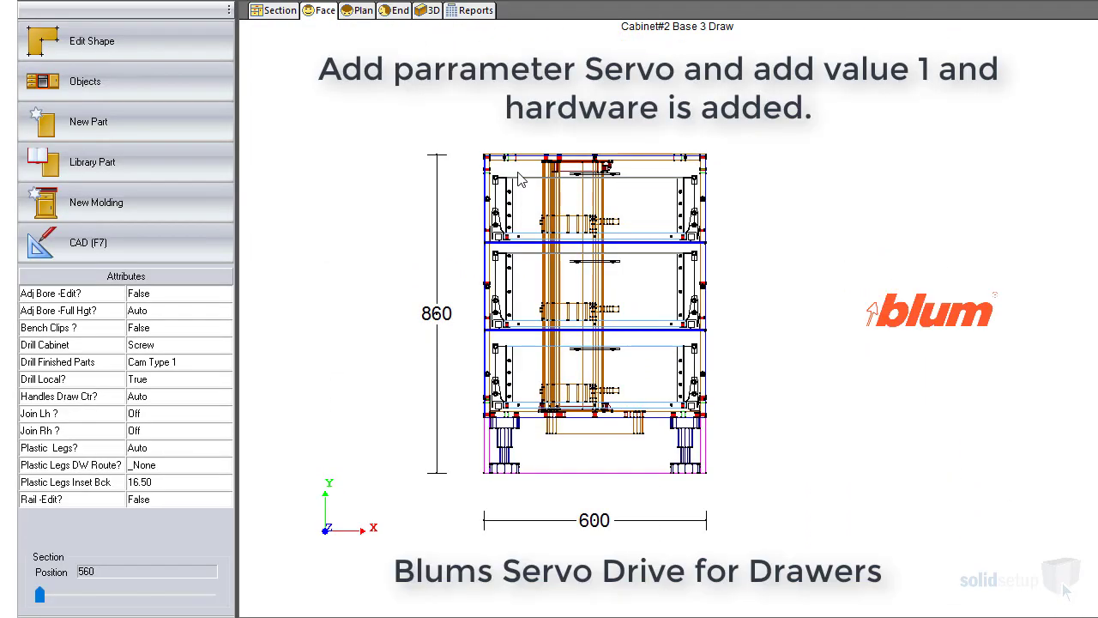
# Display the Servo attributes of the unfinished back in the Base 3 Draw cabinet, and those of its deck
pyautogui.click(519, 177)
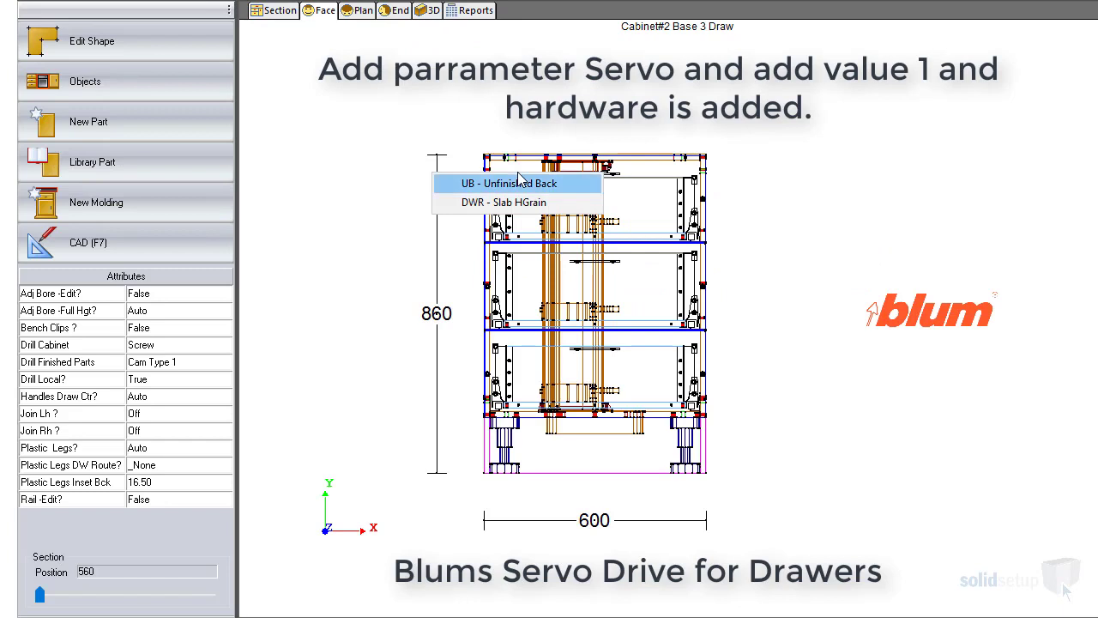
pyautogui.click(519, 180)
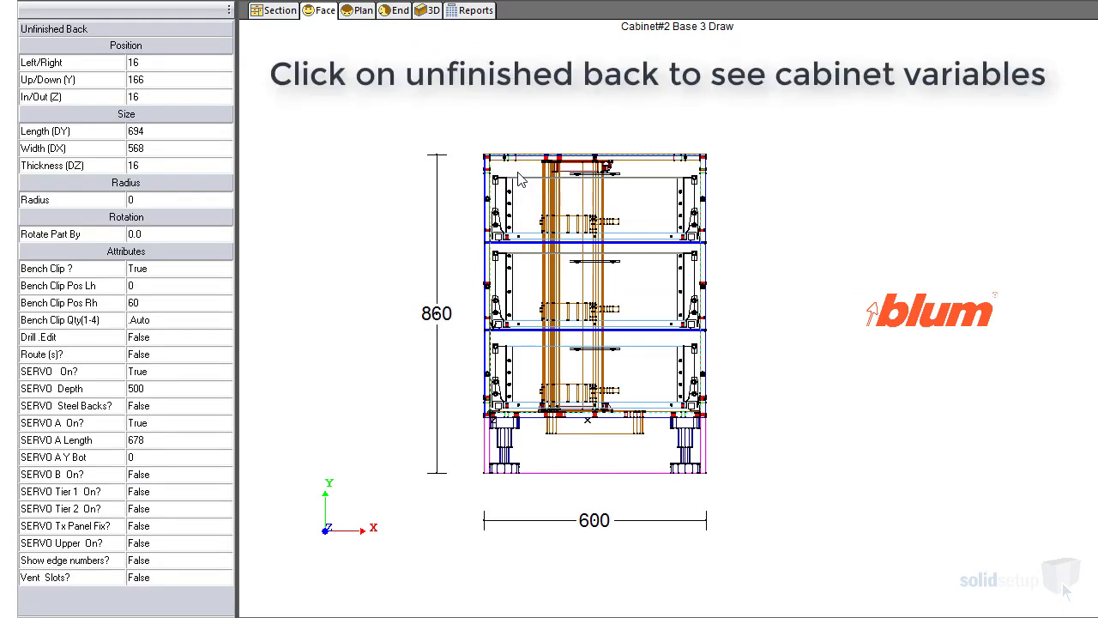
pyautogui.click(519, 178)
pyautogui.press('Down')
pyautogui.press('Down')
pyautogui.press('Return')
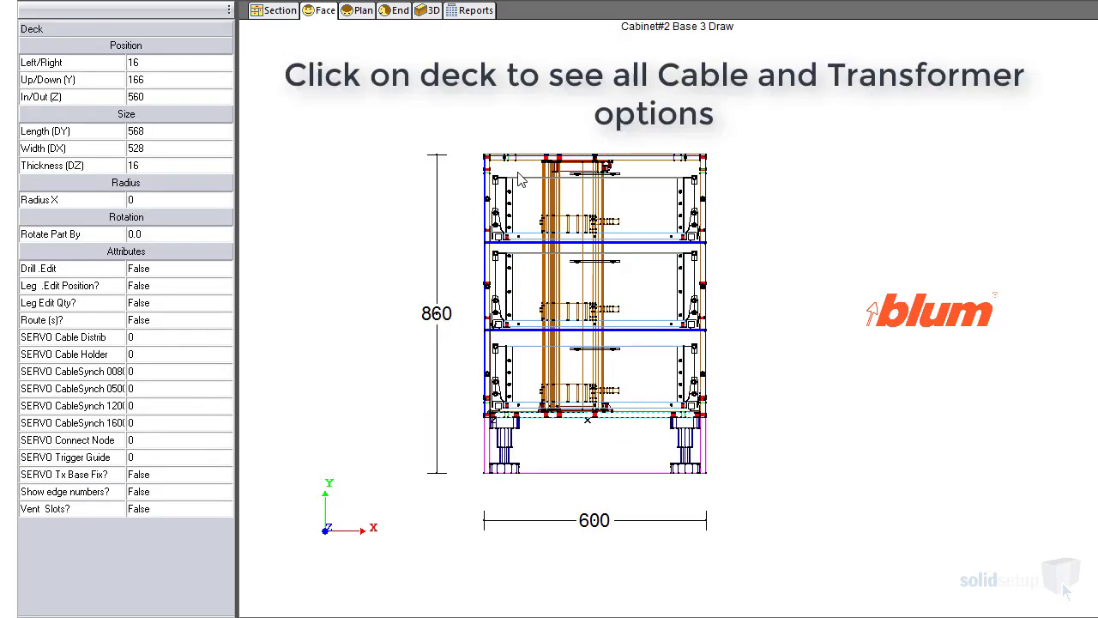
pyautogui.press('space')
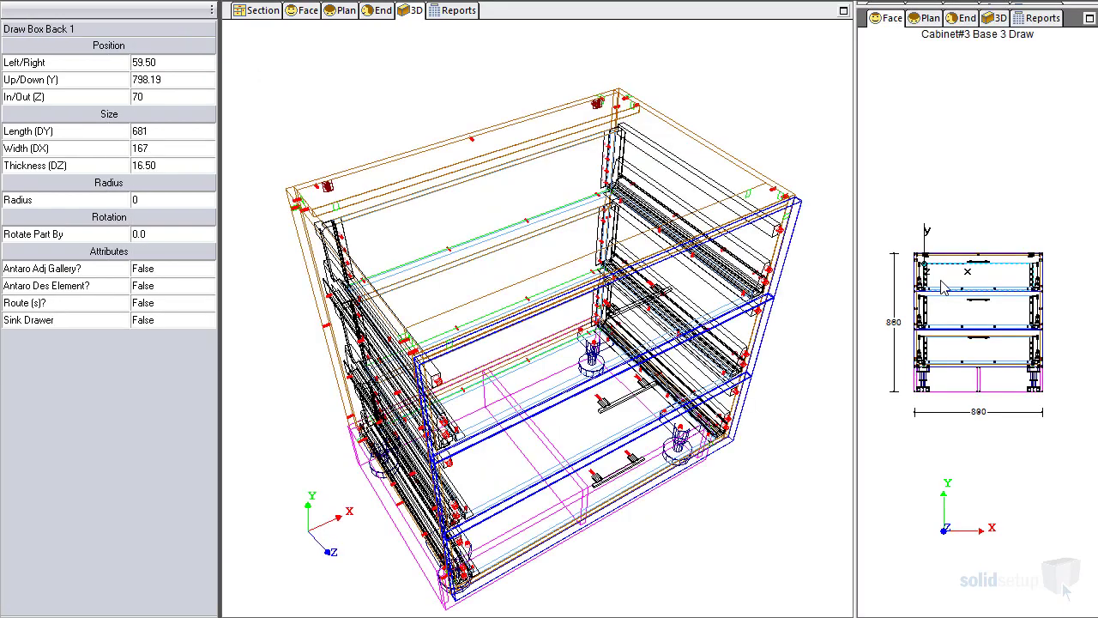
# Turn on Sink Drawer for Draw Box Back 1 of cabinet 3 and set its Sink Drawer Y1 to 200
pyautogui.click(166, 329)
pyautogui.click(162, 325)
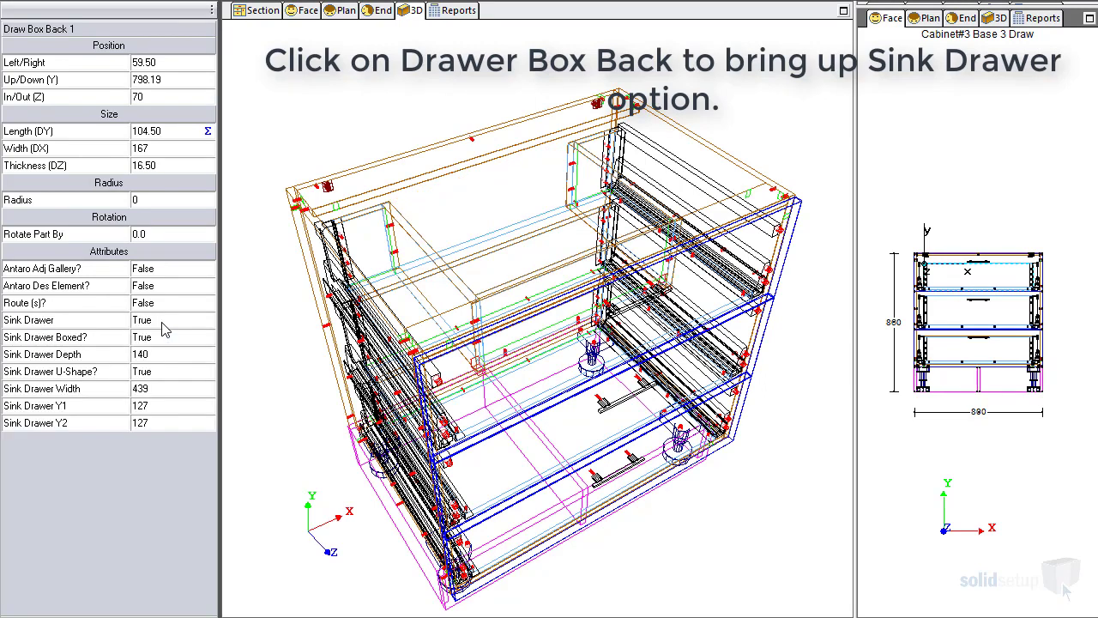
pyautogui.press('Down')
pyautogui.press('Down')
pyautogui.press('Down')
pyautogui.press('Down')
pyautogui.press('Down')
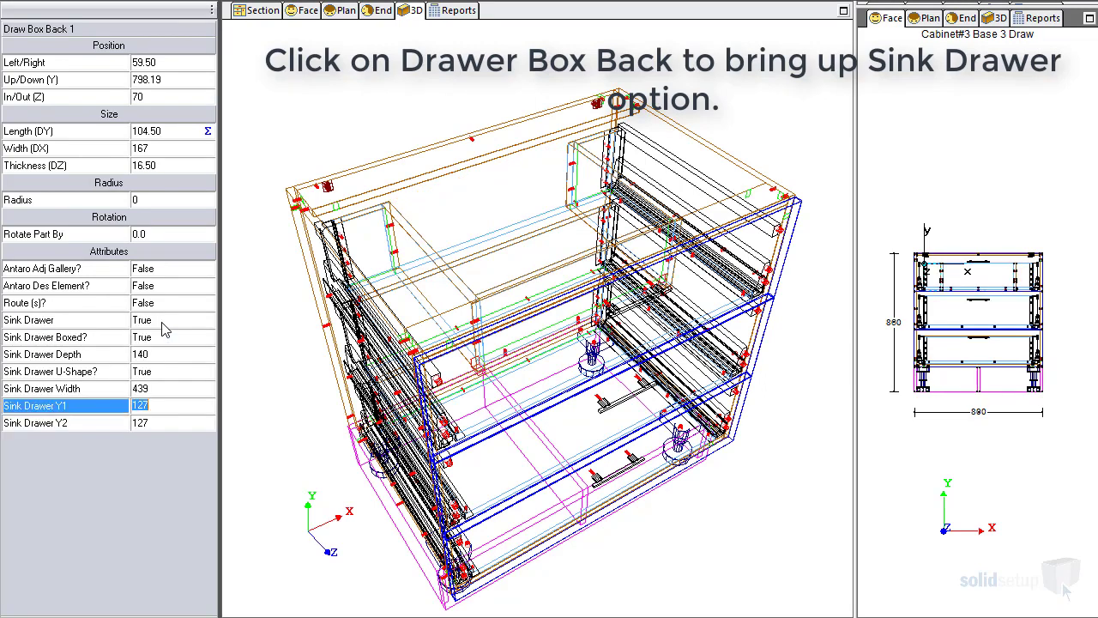
pyautogui.write('200')
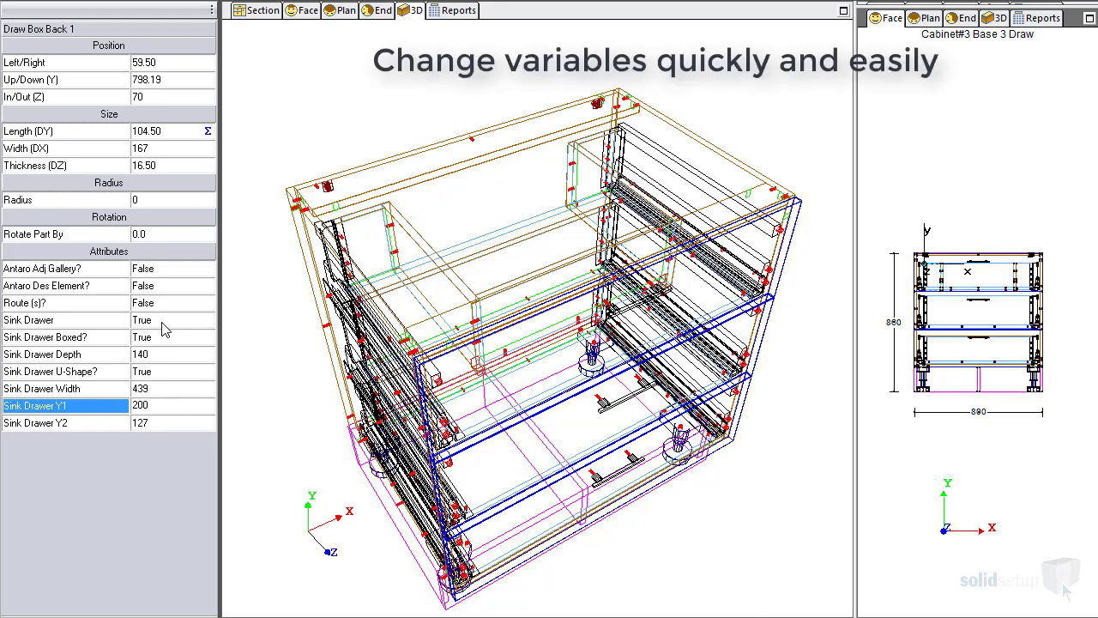
pyautogui.press('Return')
# Set Sink Drawer Y2 to 250 for Draw Box Back 1
pyautogui.press('Down')
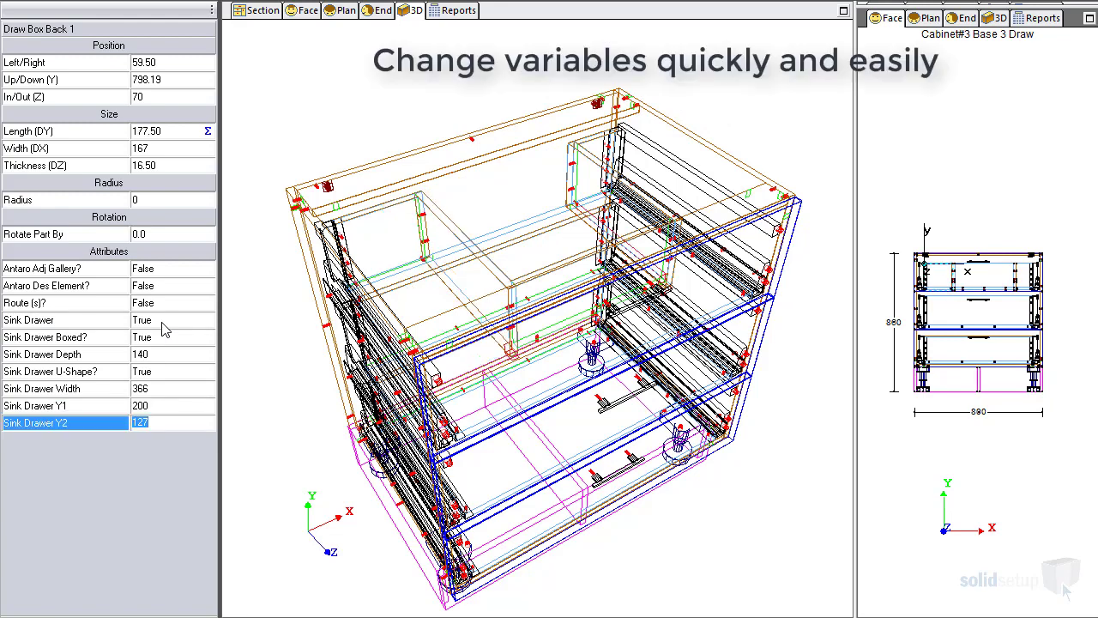
pyautogui.write('250')
pyautogui.press('Return')
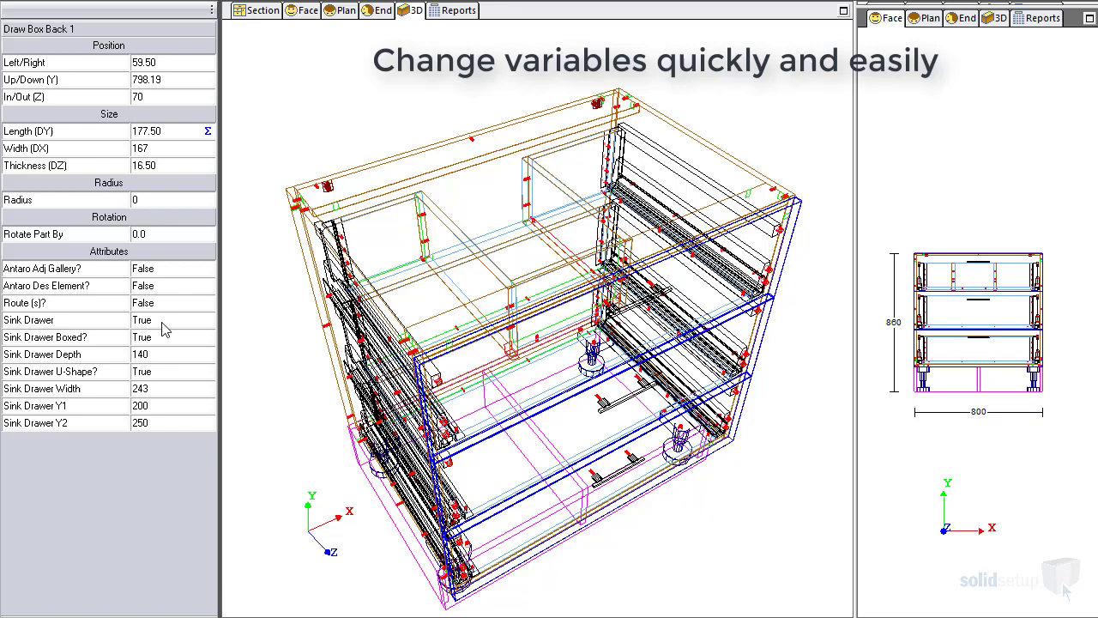
# Set Sink Drawer Depth to 250 for Draw Box Back 1
pyautogui.press('Up')
pyautogui.press('Up')
pyautogui.press('Up')
pyautogui.press('Up')
pyautogui.write('250')
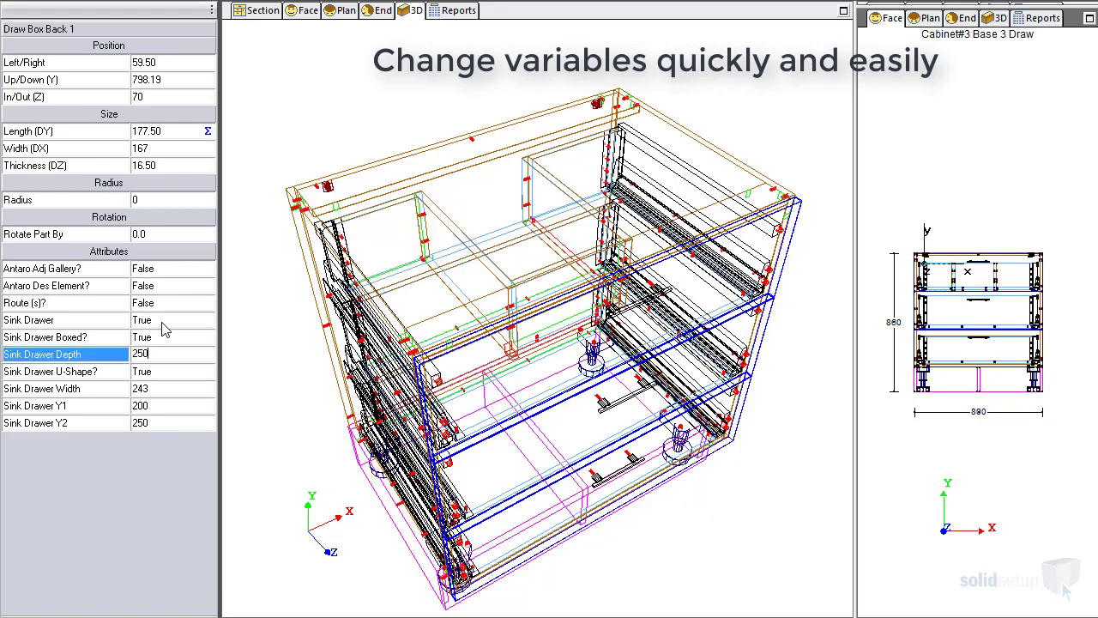
pyautogui.press('Return')
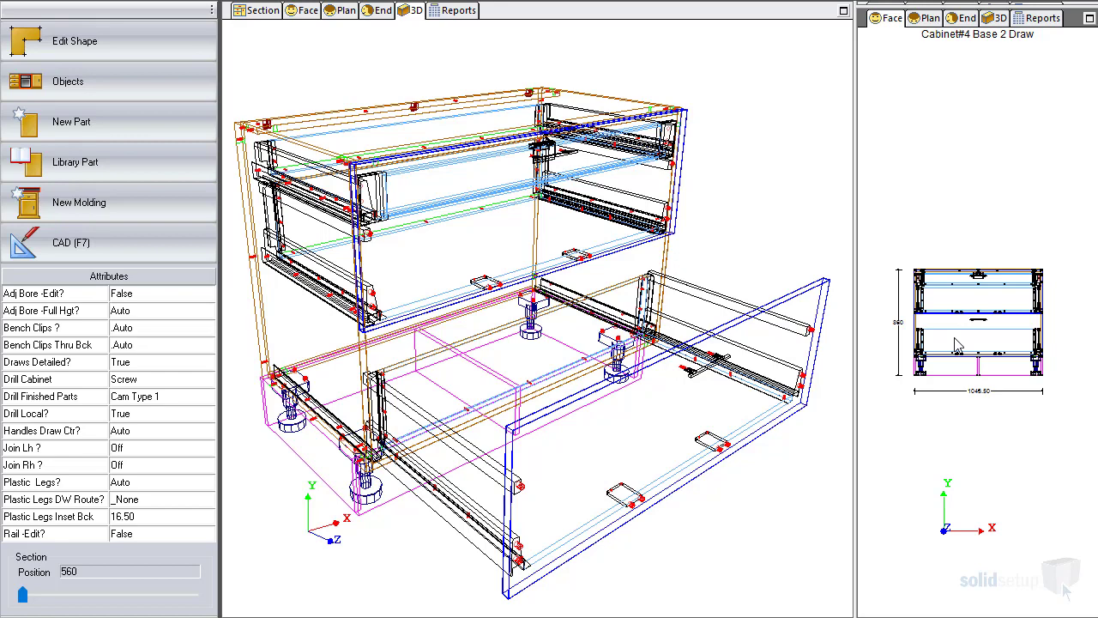
# Select Draw Box Back 2 in the lower drawer of cabinet 4 and turn on its Metafile attribute
pyautogui.click(959, 343)
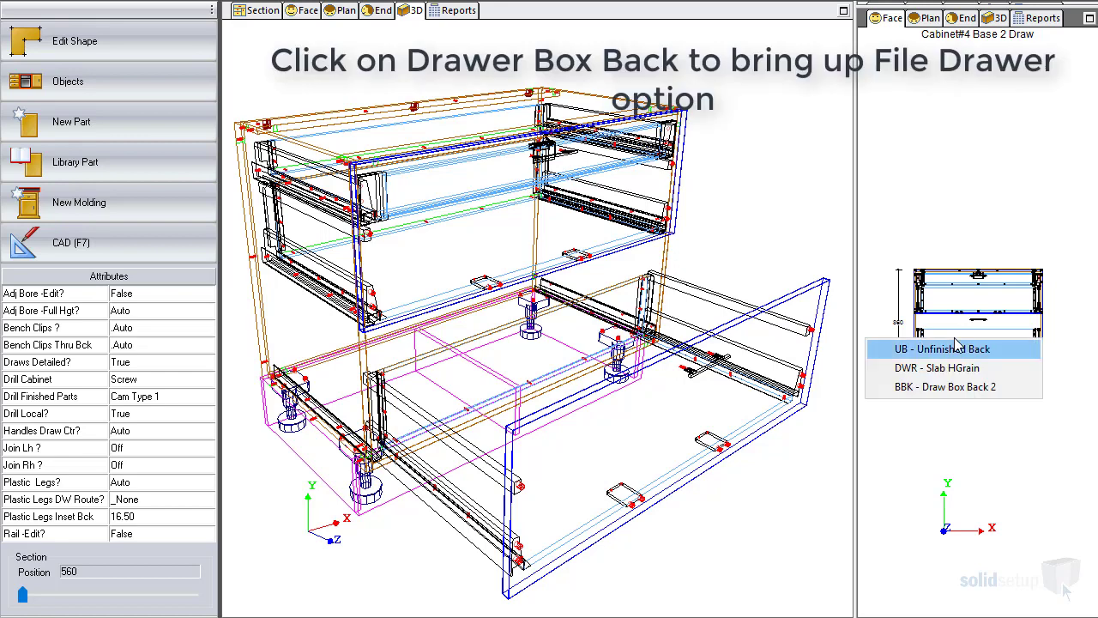
pyautogui.press('Down')
pyautogui.press('Down')
pyautogui.press('Return')
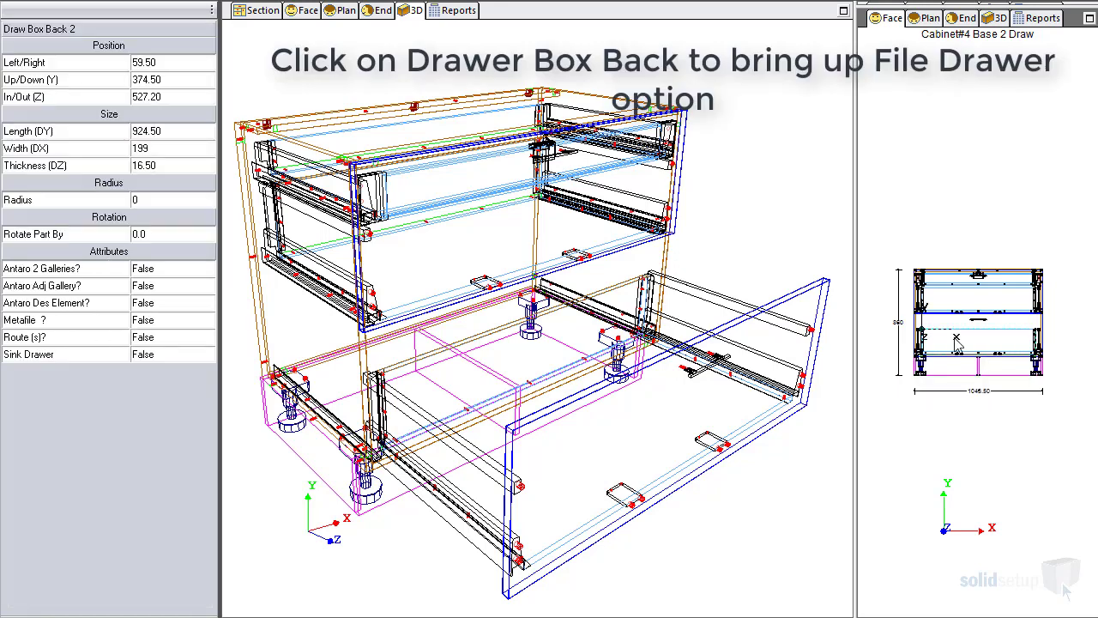
pyautogui.click(64, 319)
pyautogui.press('space')
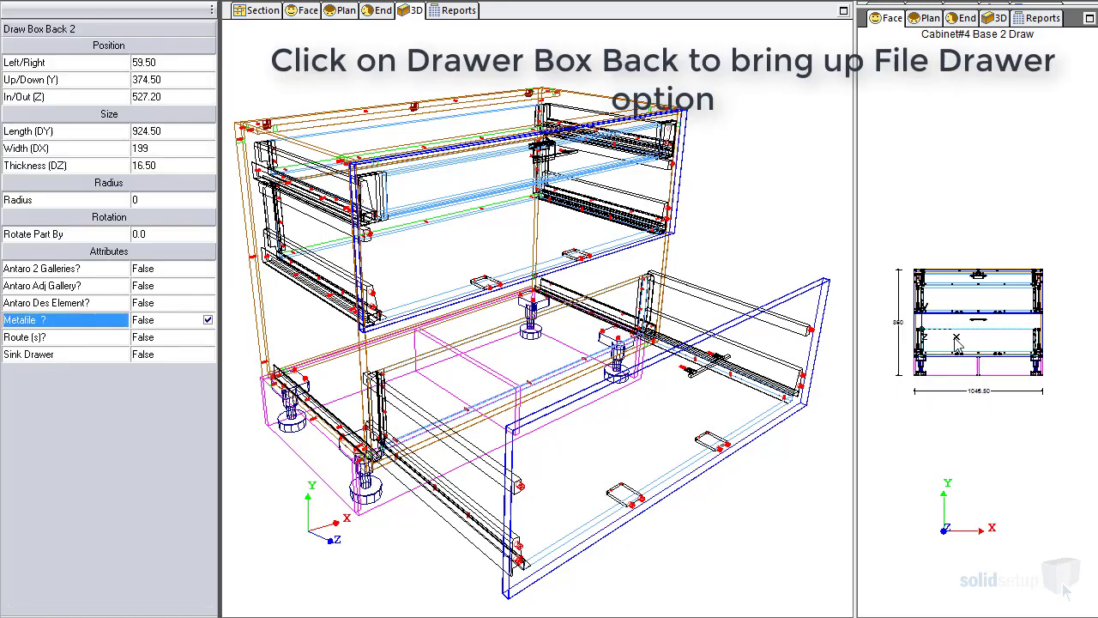
pyautogui.press('Return')
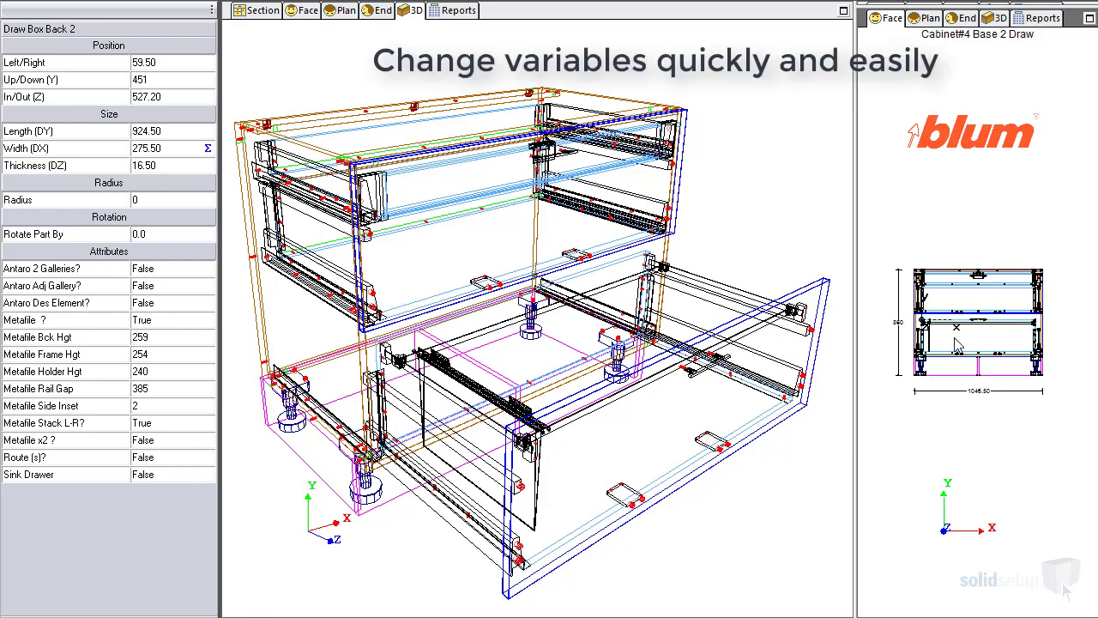
# Turn off Metafile Stack L-R and turn on Metafile x2 for Draw Box Back 2
pyautogui.click(65, 422)
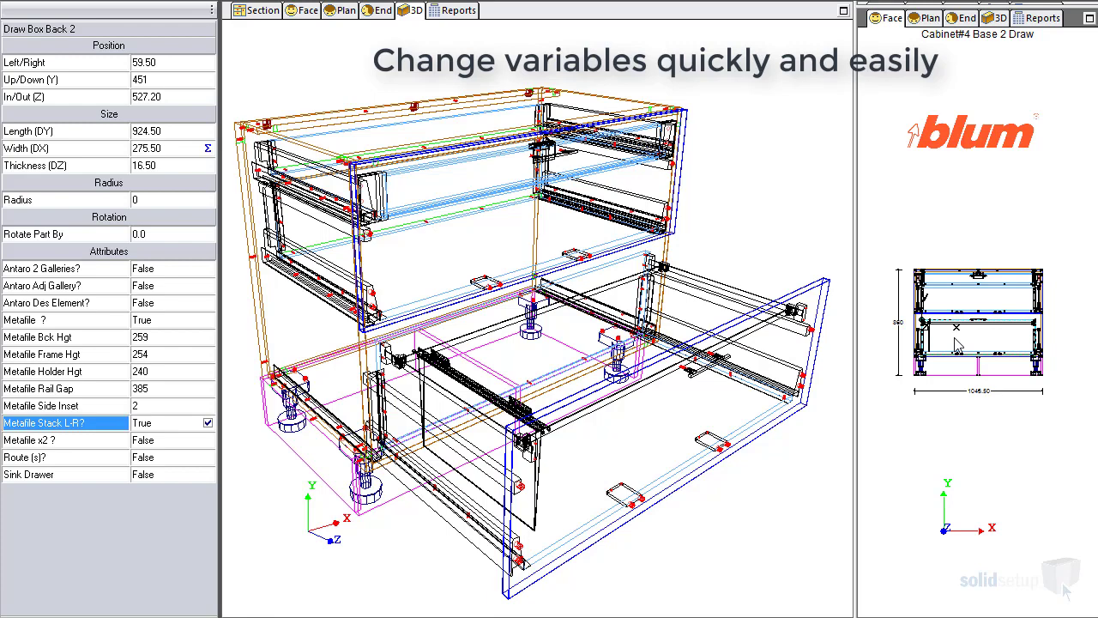
pyautogui.click(208, 423)
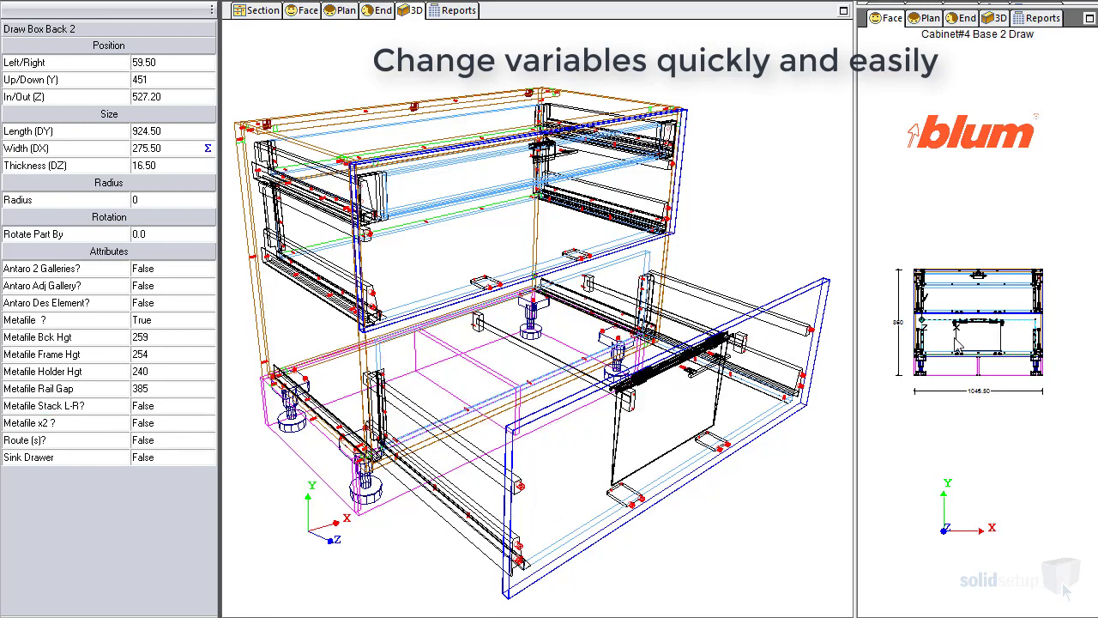
pyautogui.click(65, 422)
pyautogui.click(207, 422)
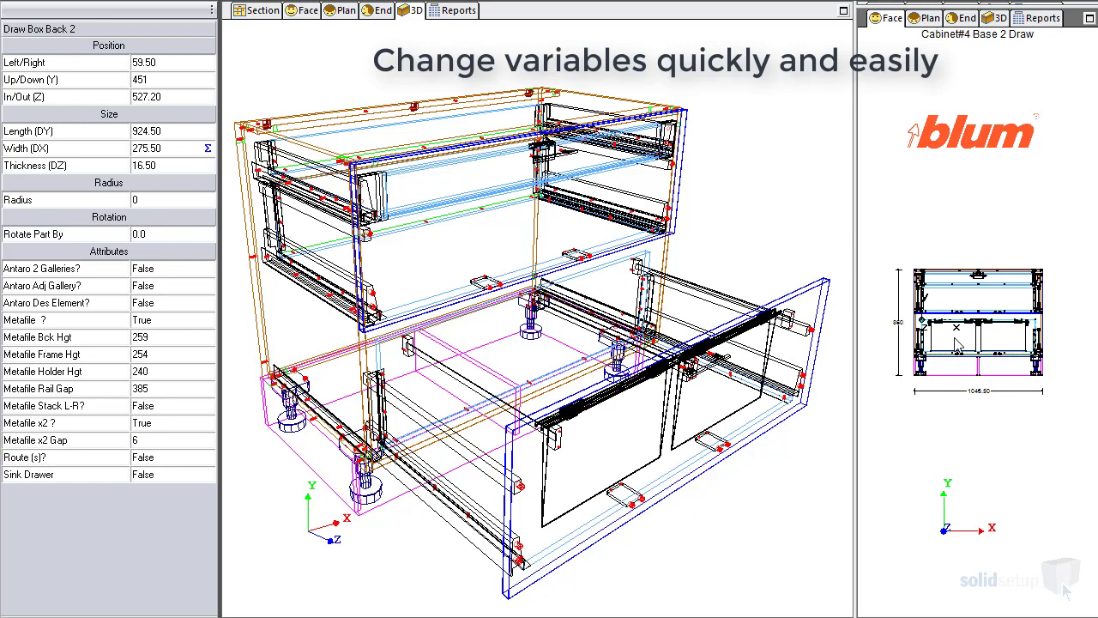
# Turn Metafile Stack L-R back on for Draw Box Back 2, keeping the double Metafile layout
pyautogui.click(66, 405)
pyautogui.click(208, 405)
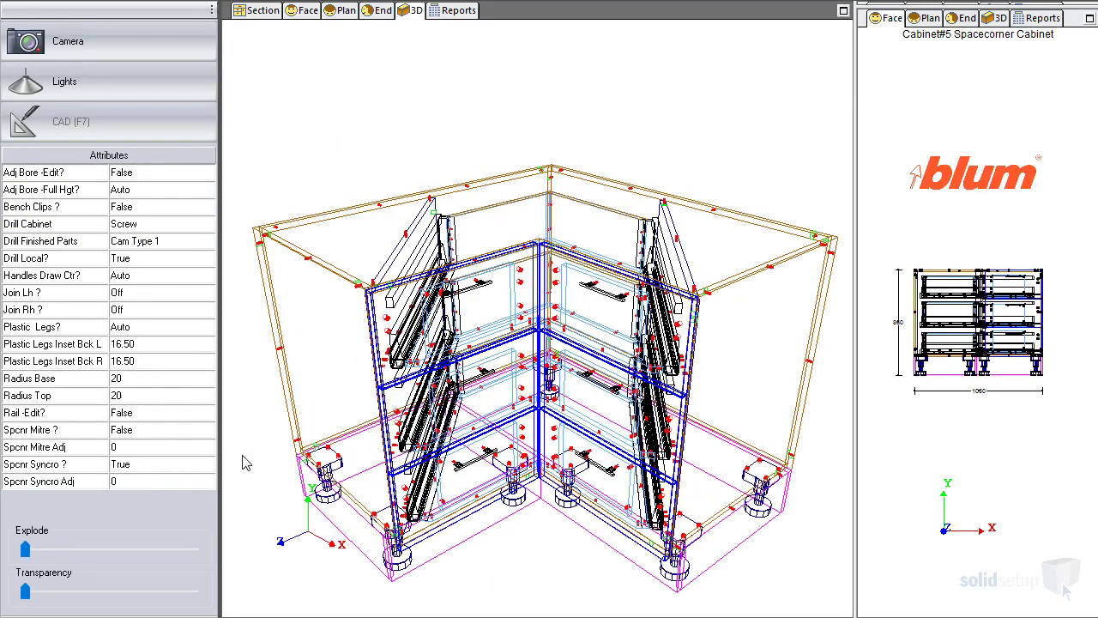
# Turn off Spcnr Syncro and turn on Spcnr Mitre for the Spacecorner cabinet
pyautogui.click(191, 471)
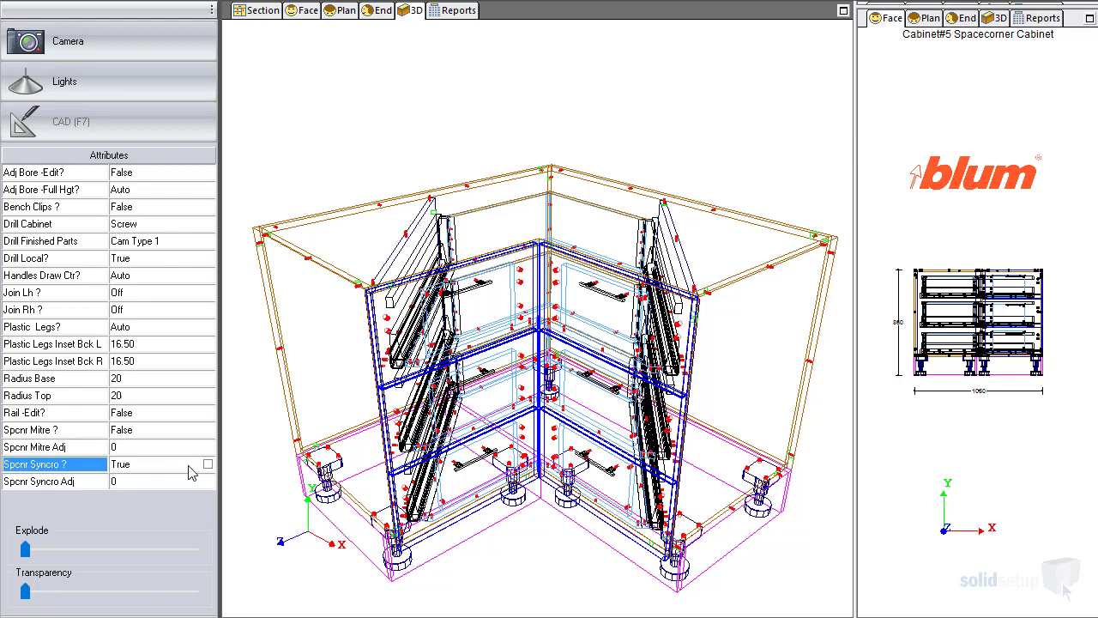
pyautogui.click(189, 466)
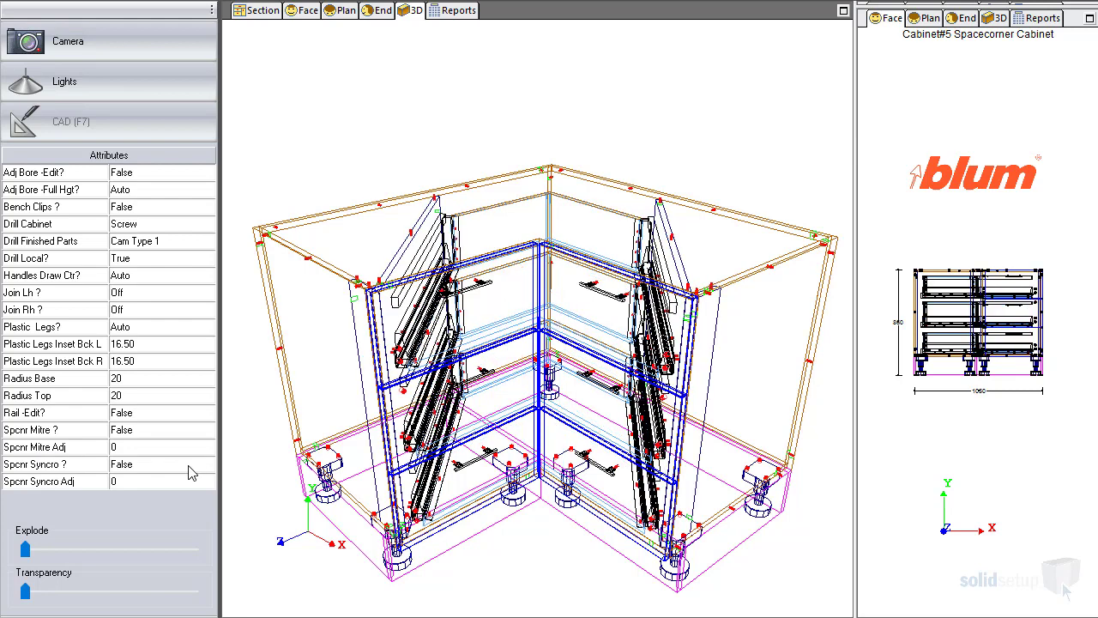
pyautogui.press('Up')
pyautogui.press('Up')
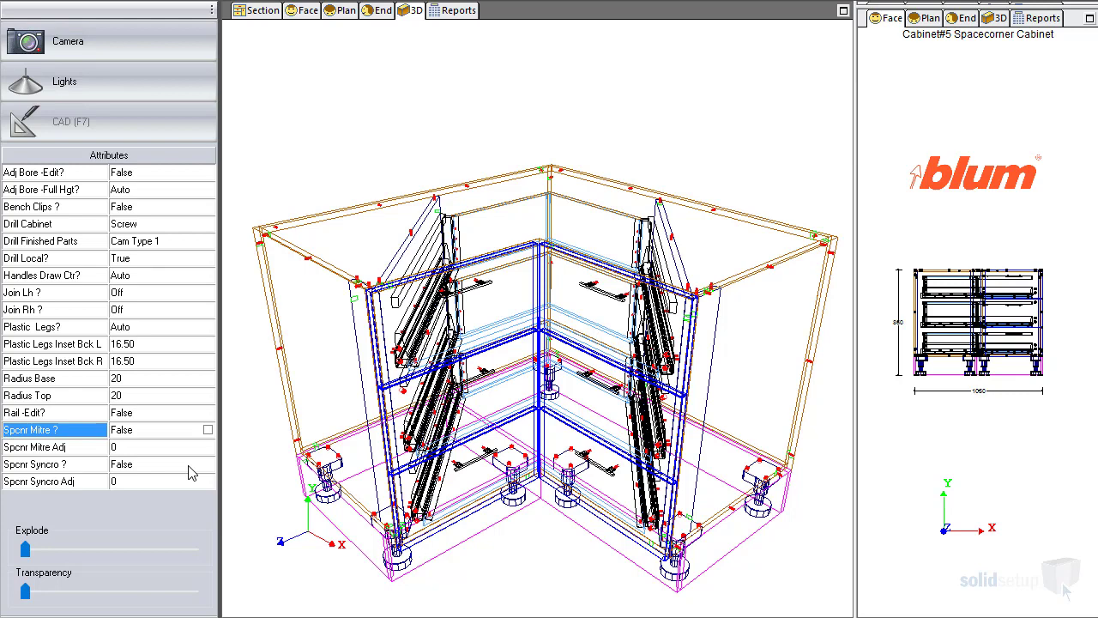
pyautogui.press('Return')
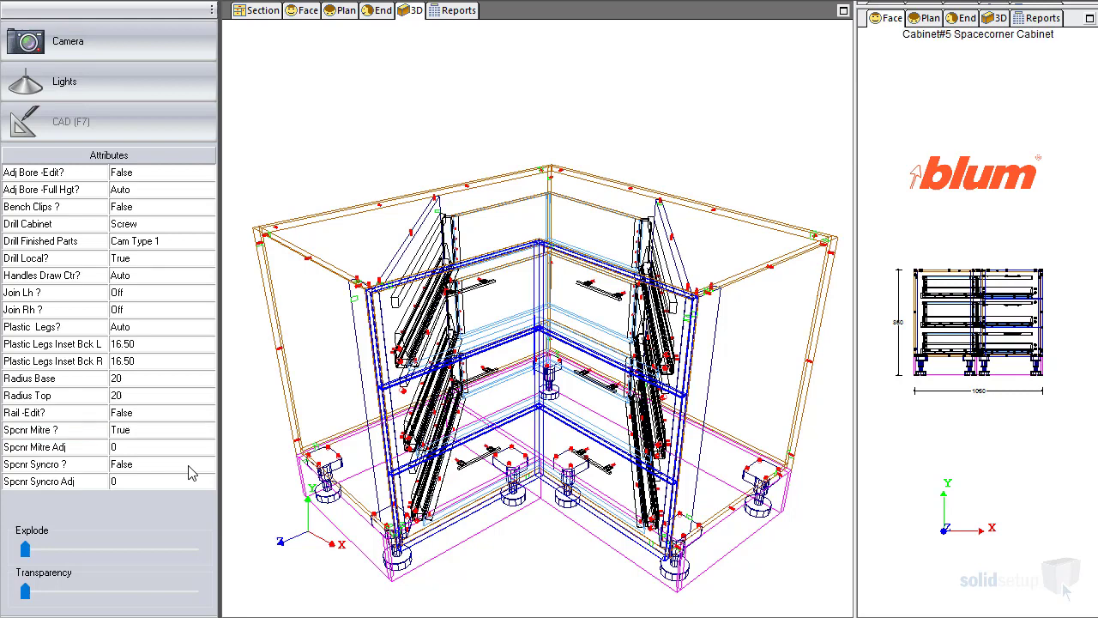
# Select the Roll Out Back in the inner drawer of cabinet 7 and turn on its Antaro Inner Handle attribute
pyautogui.press('Down')
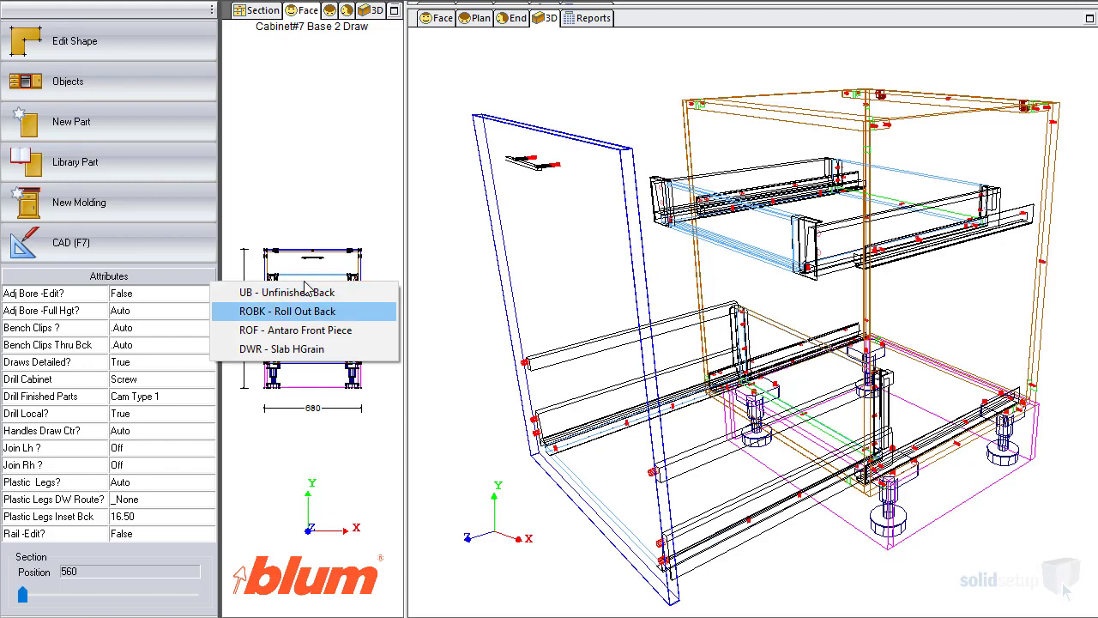
pyautogui.click(306, 307)
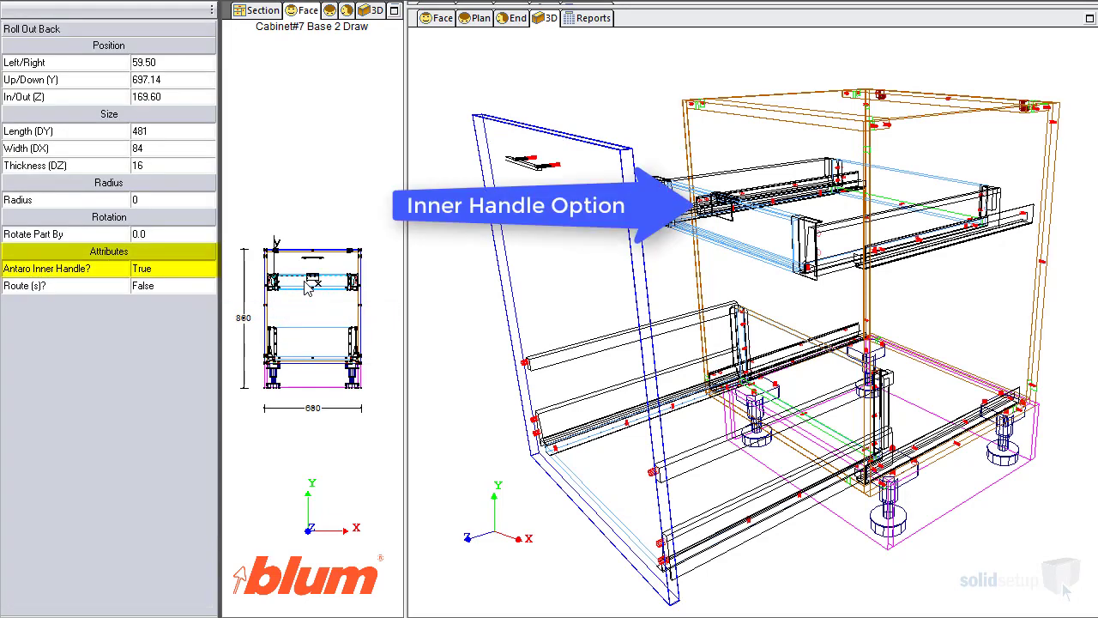
pyautogui.press('Escape')
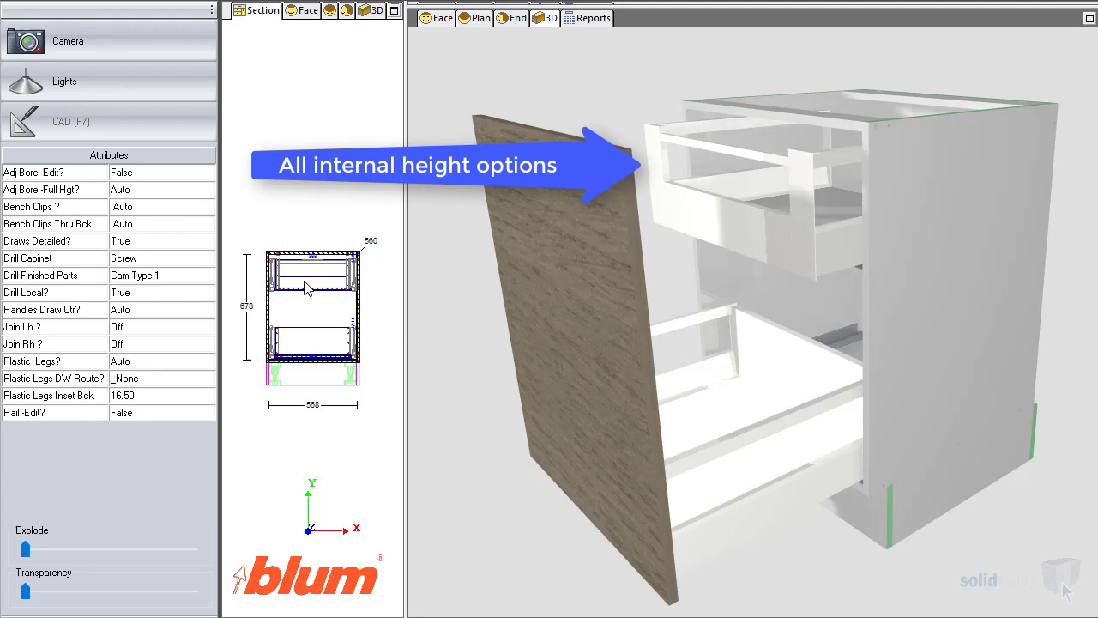
# Turn on Antaro 2 Galleries for Draw Box Back 1 in the lower drawer of cabinet 7
pyautogui.click(304, 282)
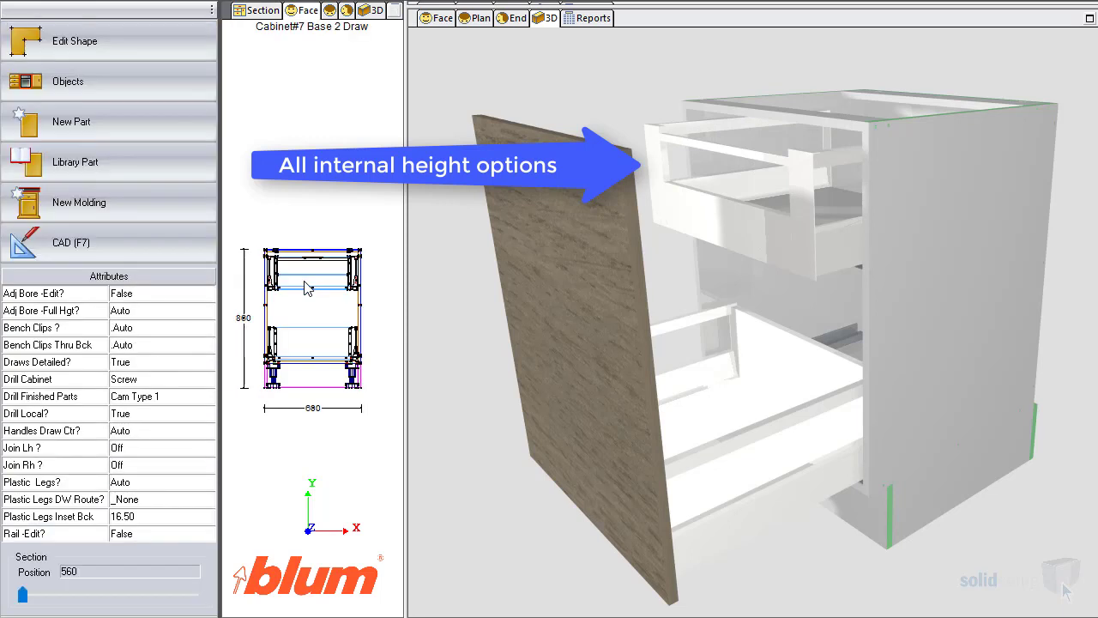
pyautogui.click(305, 283)
pyautogui.press('Return')
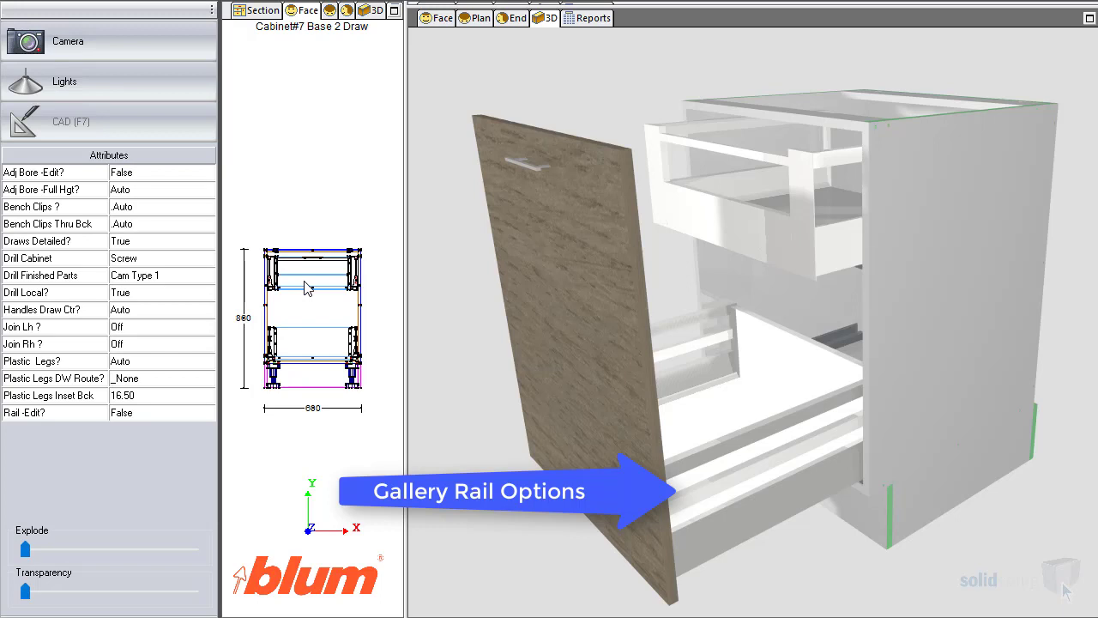
# Select Draw Box Back 1 in cabinet 7 and turn on its Antaro Adj Gallery attribute
pyautogui.click(307, 289)
pyautogui.press('Return')
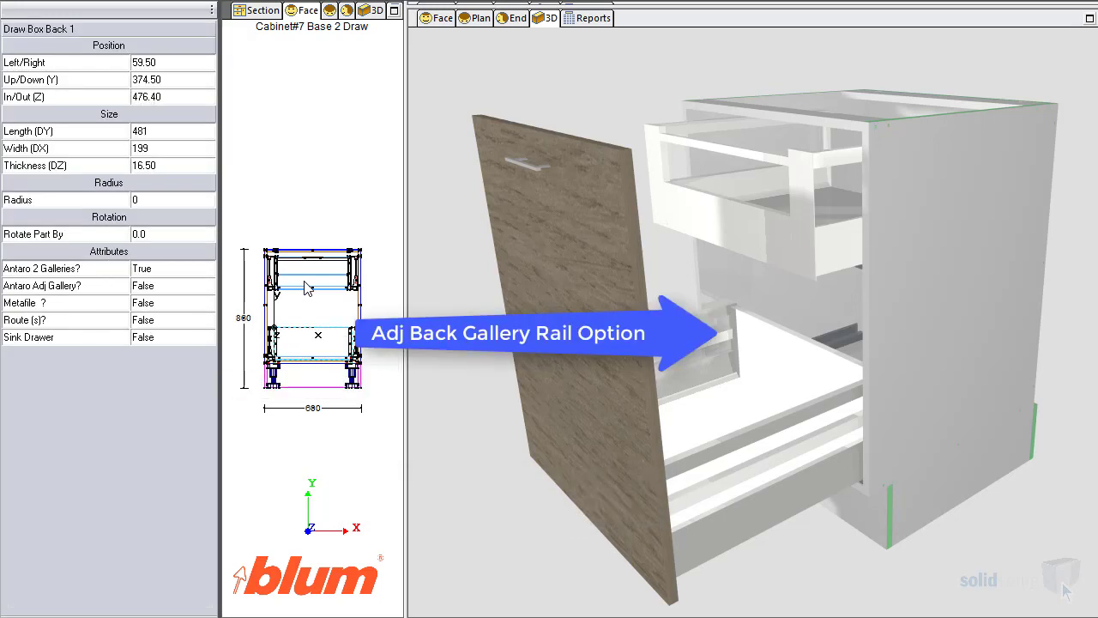
pyautogui.press('Down')
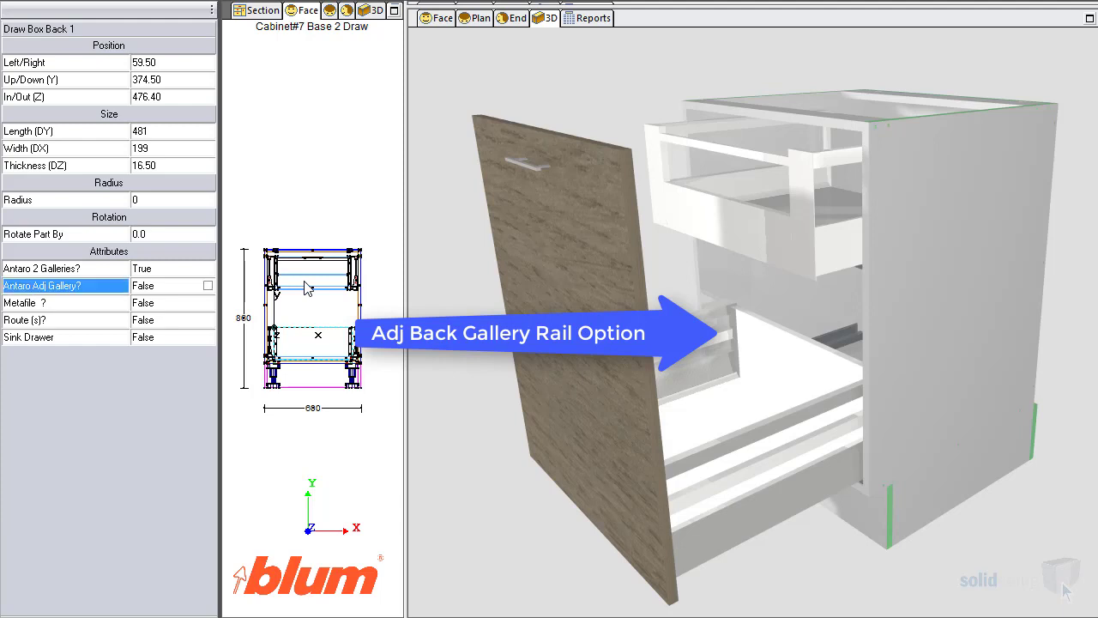
pyautogui.press('space')
pyautogui.press('Escape')
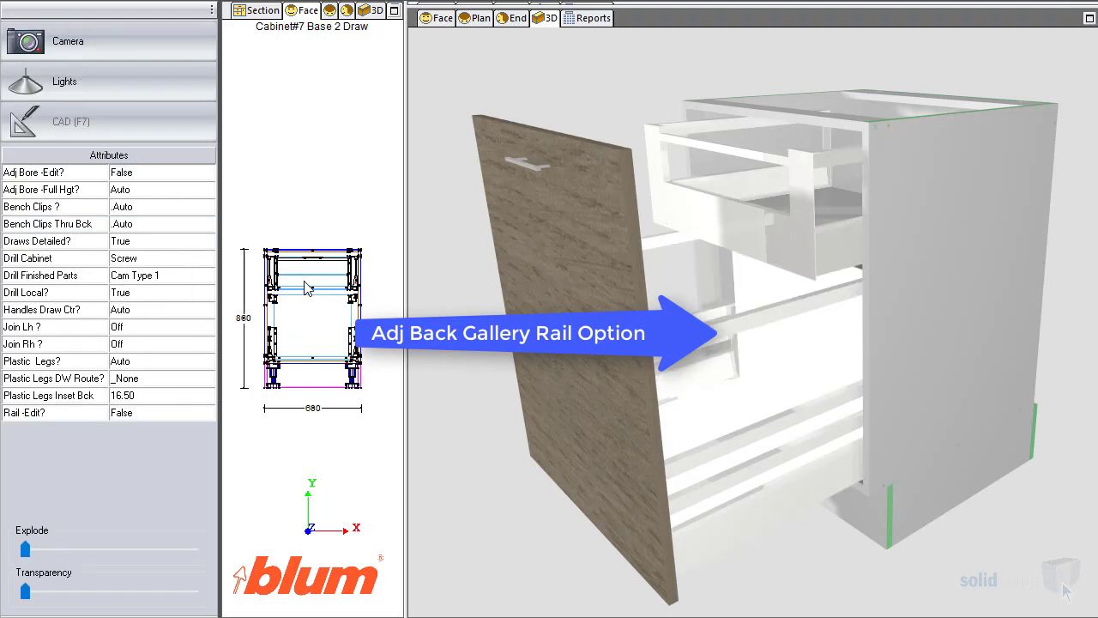
# Open the attributes of Draw Box Back 1 in the lower drawer of cabinet 7
pyautogui.click(305, 281)
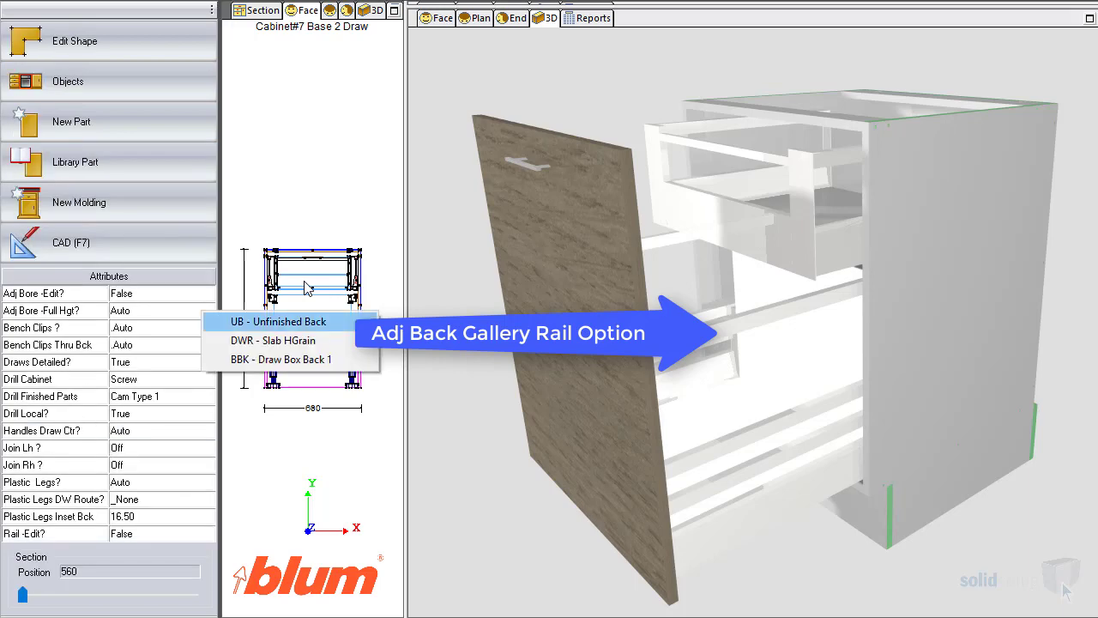
pyautogui.press('Down')
pyautogui.press('Down')
pyautogui.press('Return')
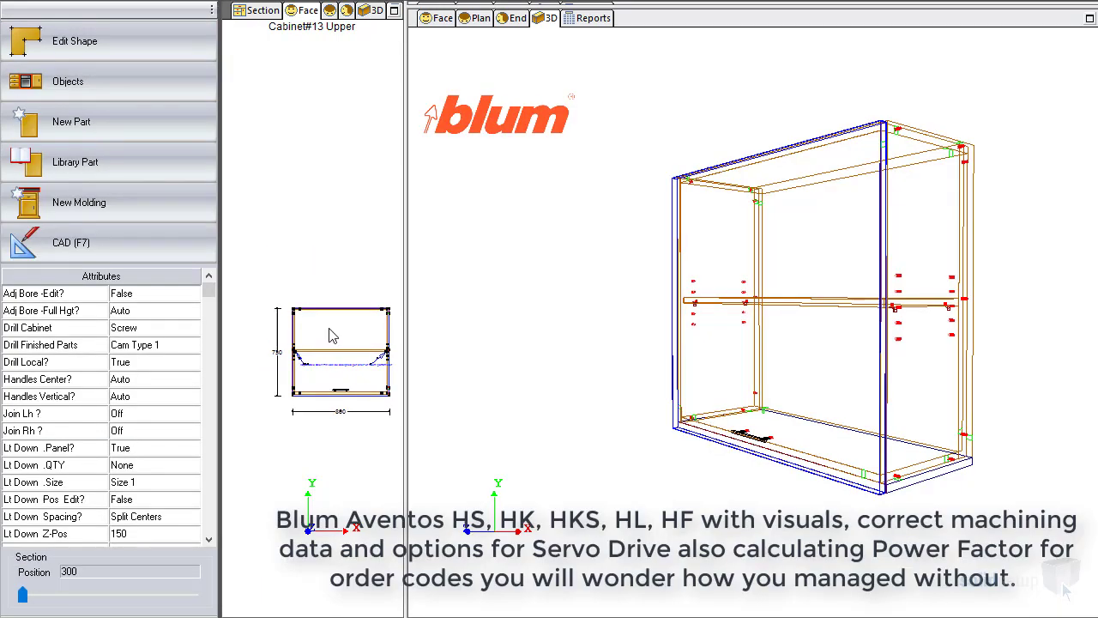
pyautogui.press('Down')
pyautogui.press('Down')
pyautogui.press('Return')
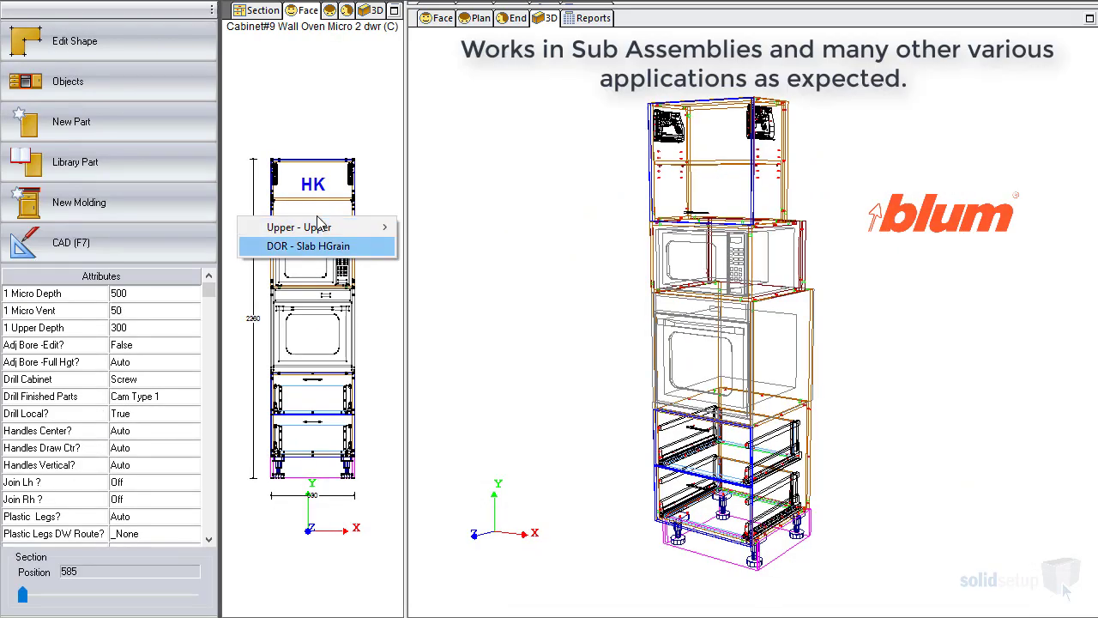
# Select the upper Slab HGrain door of wall oven cabinet 9 and turn on Aventos HK Open
pyautogui.press('Return')
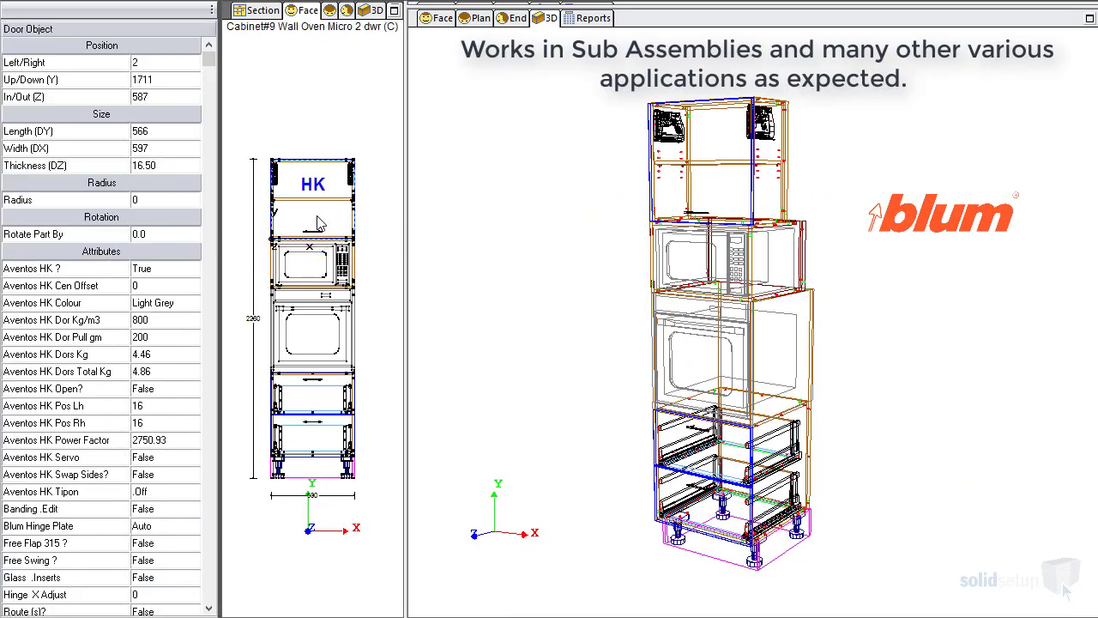
pyautogui.press('Down')
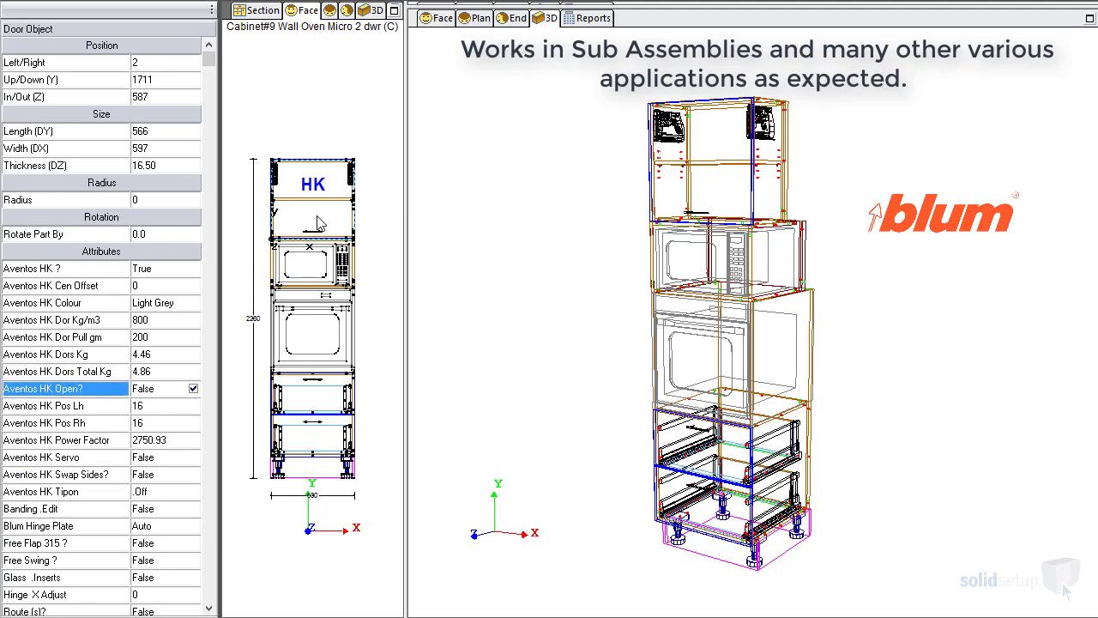
pyautogui.press('Return')
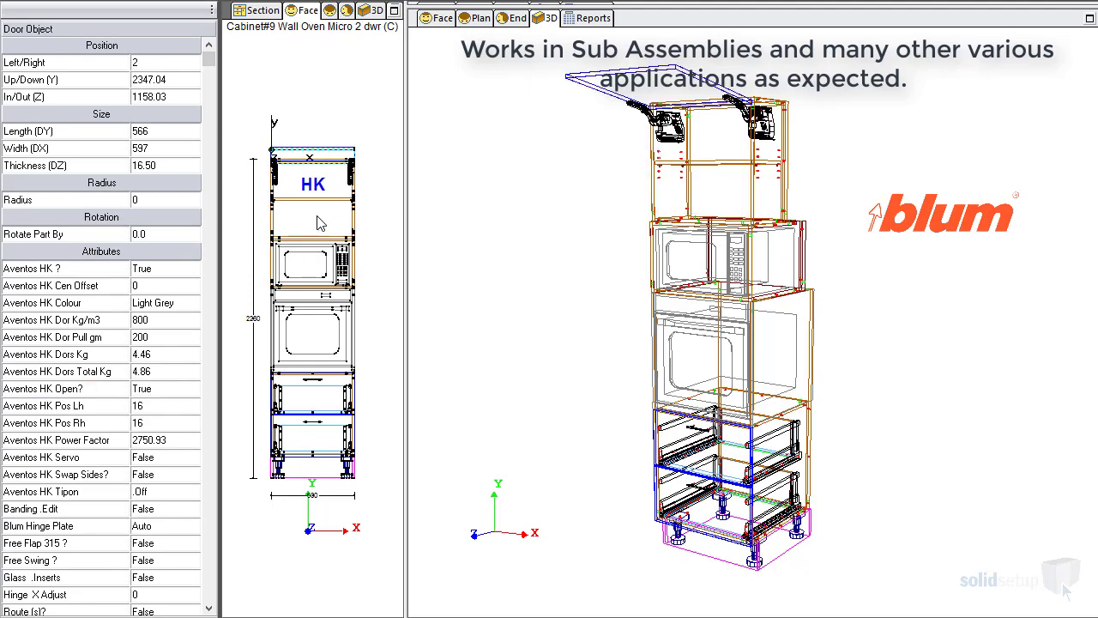
# Turn on Aventos HK Servo for the upper lift-up door of cabinet 9
pyautogui.press('Down')
pyautogui.press('Down')
pyautogui.press('Down')
pyautogui.press('Down')
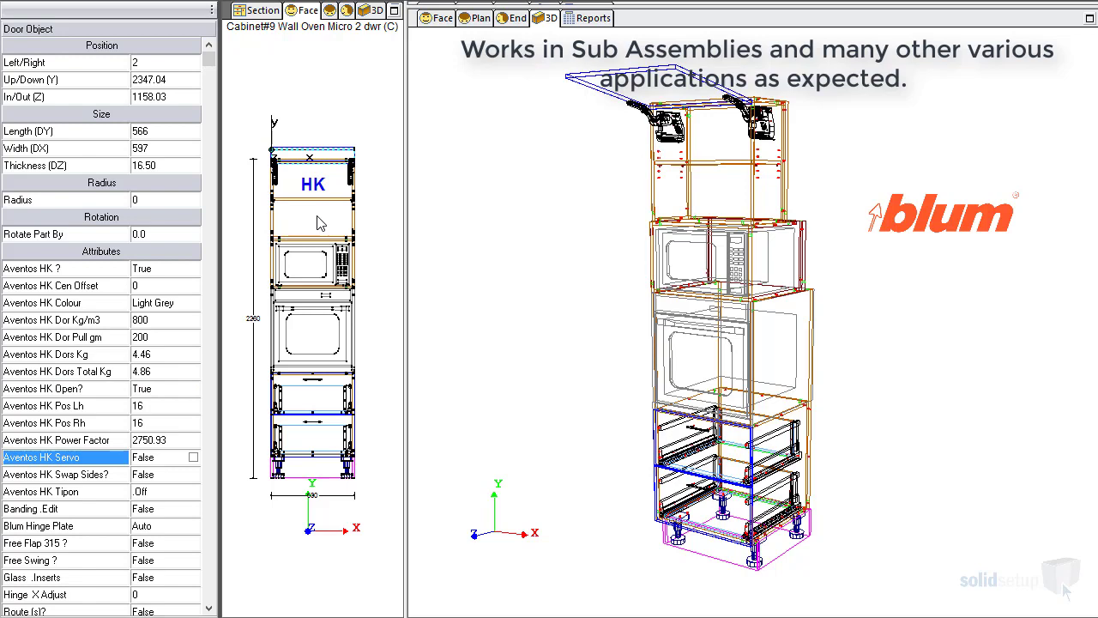
pyautogui.press('space')
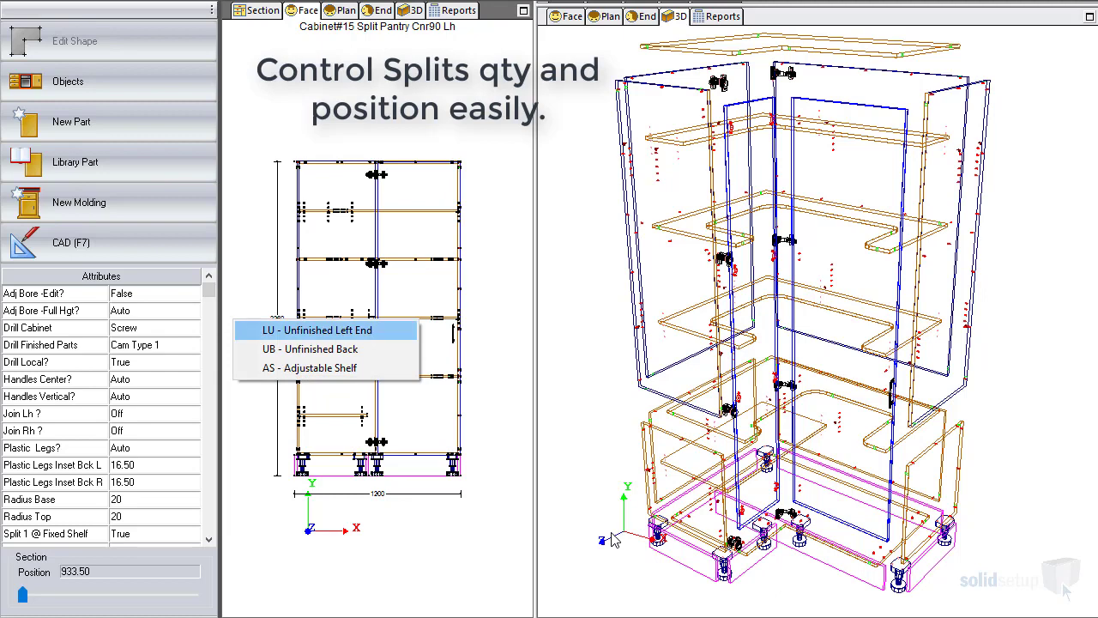
# Select the C-shaped adjustable shelf in corner pantry cabinet 15 and set its Shape Depth Bck Lh to 300
pyautogui.press('Return')
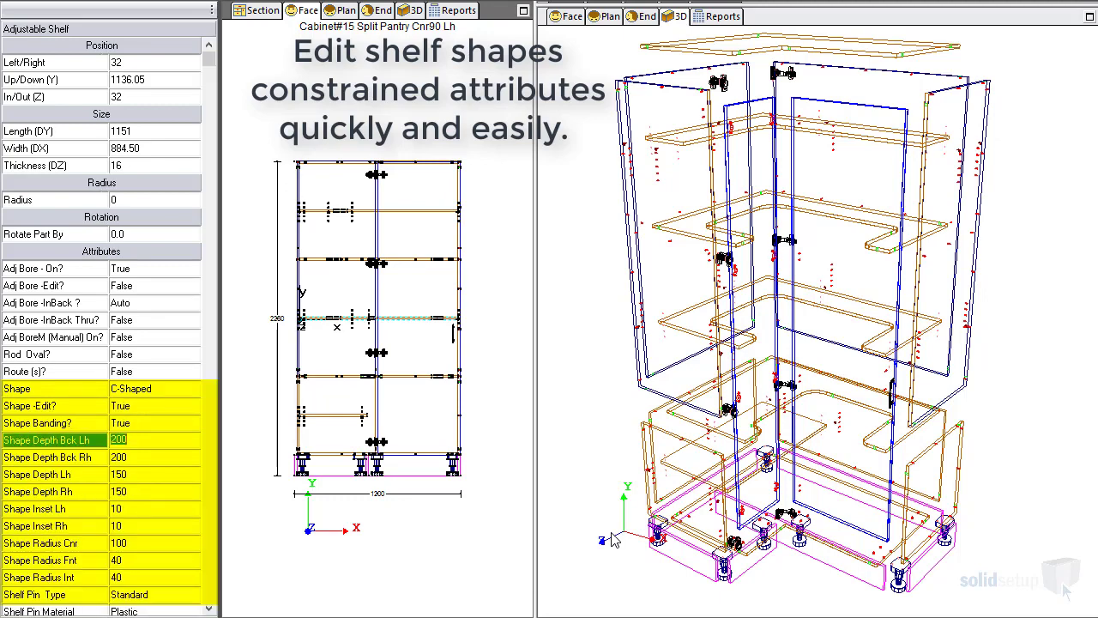
pyautogui.write('300')
pyautogui.press('Return')
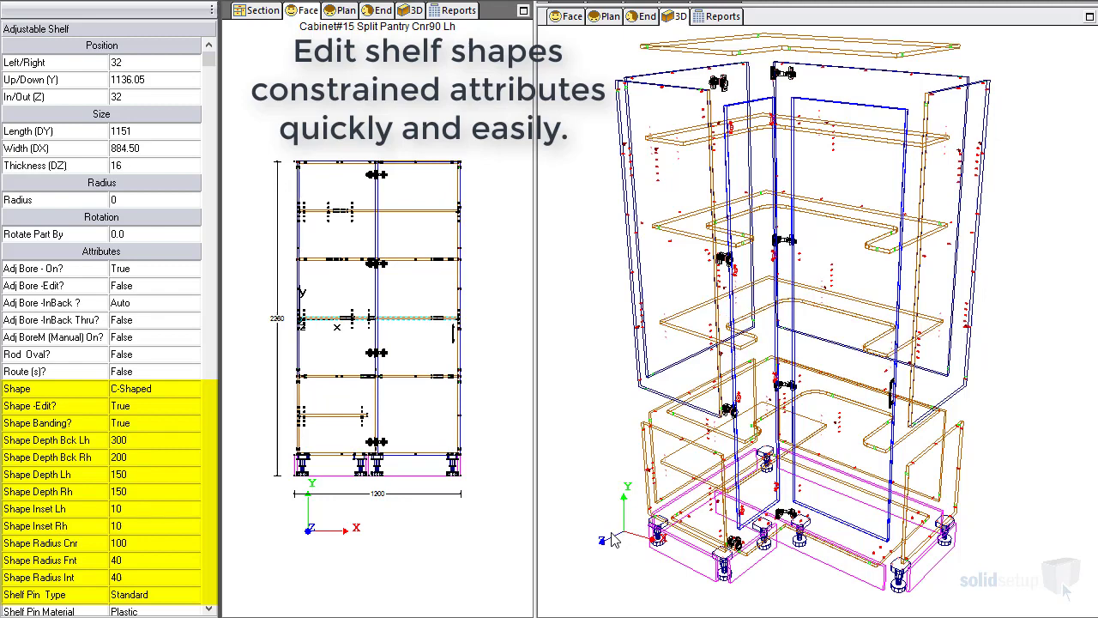
# Set the adjustable shelf's Shape Depth Lh to 250
pyautogui.press('Down')
pyautogui.press('Down')
pyautogui.write('250')
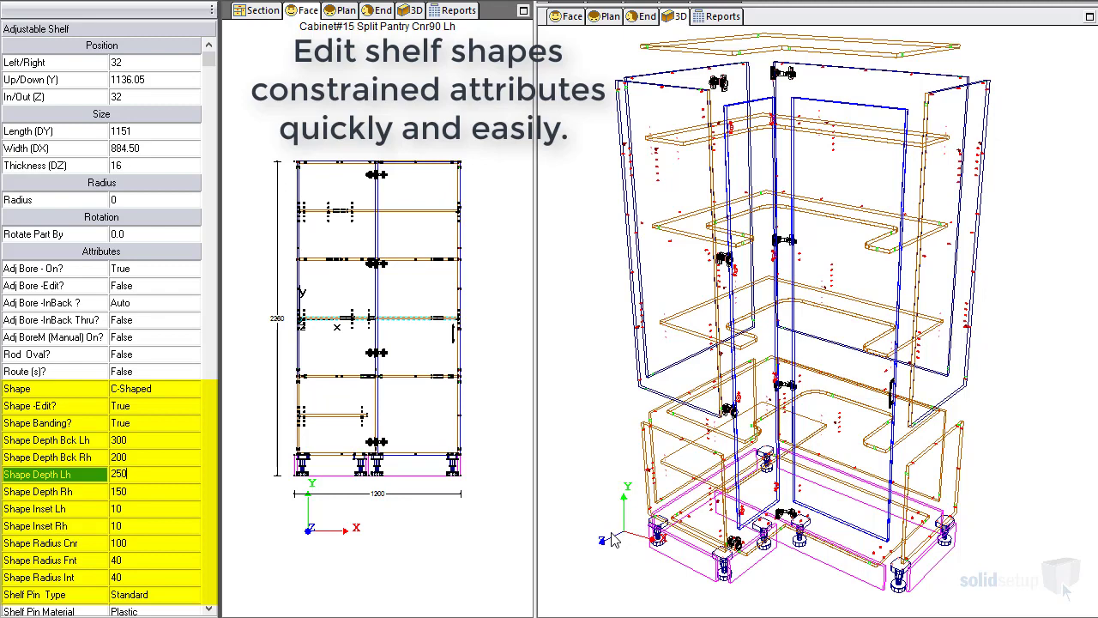
pyautogui.press('Return')
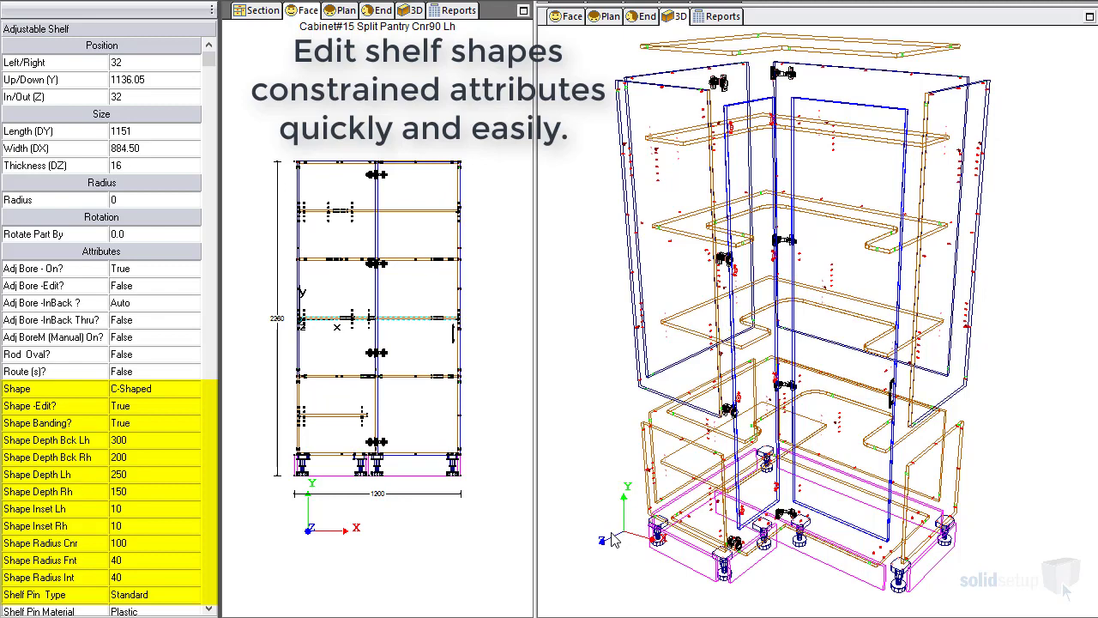
# Set the adjustable shelf's Shape Radius Cnr to 50 and finish editing the shelf
pyautogui.press('Tab')
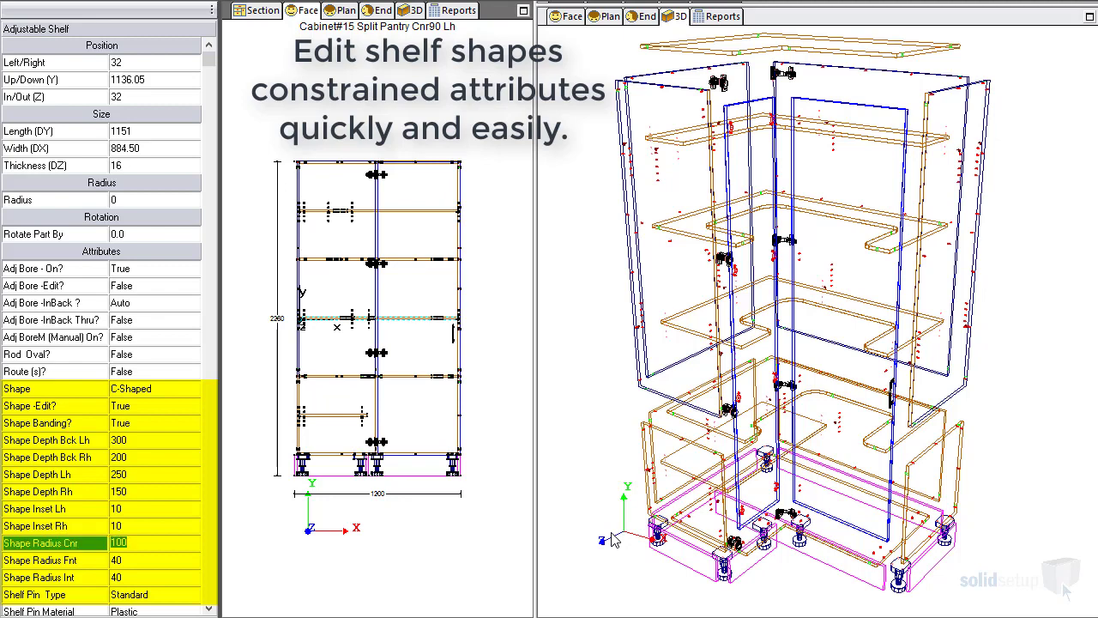
pyautogui.write('50')
pyautogui.press('Return')
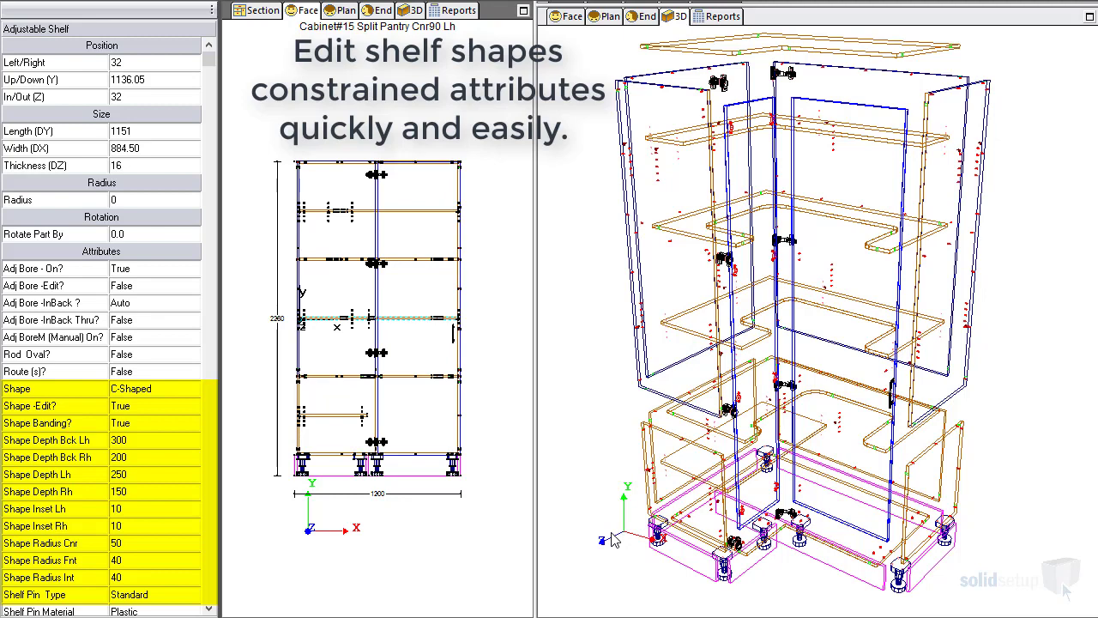
pyautogui.press('Escape')
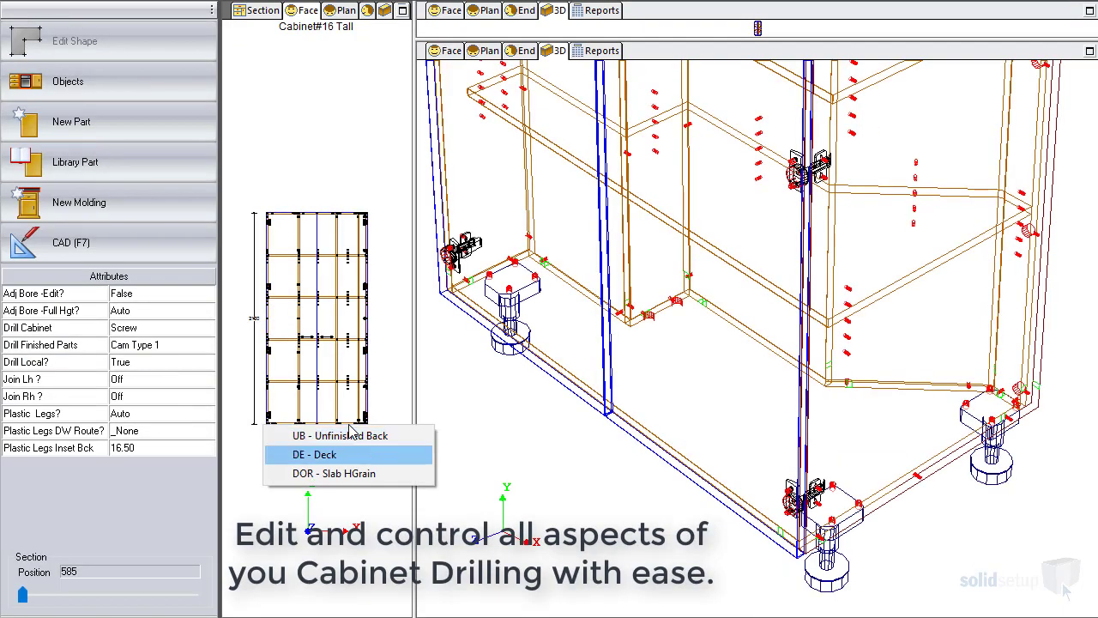
# Select the bottom Deck of tall cabinet 16 and turn on its Drill Edit attribute
pyautogui.click(343, 454)
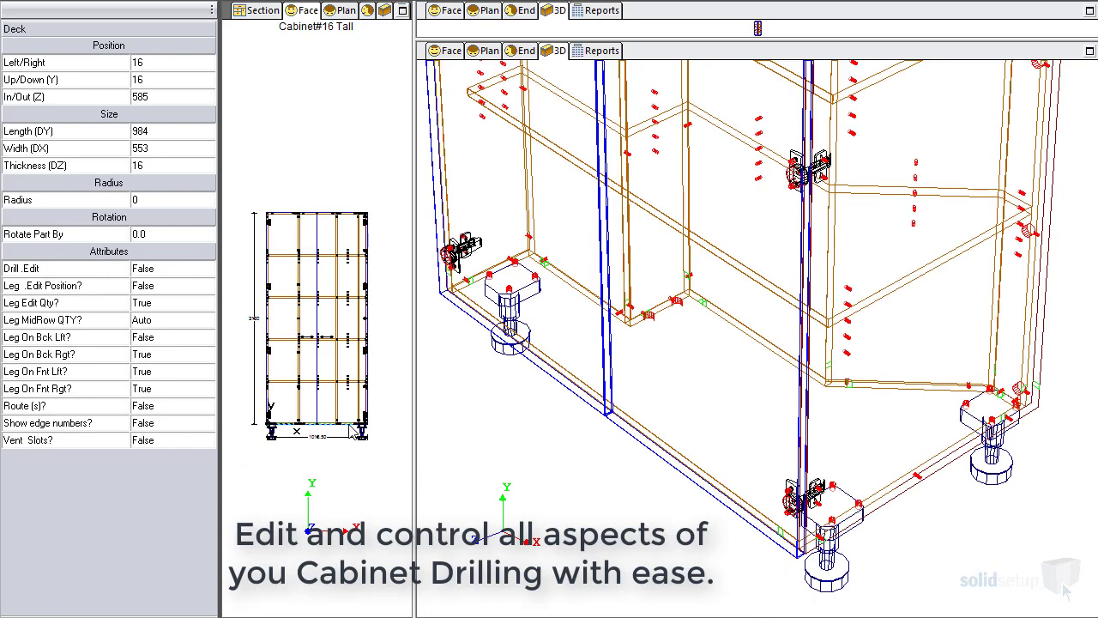
pyautogui.click(167, 268)
pyautogui.click(208, 268)
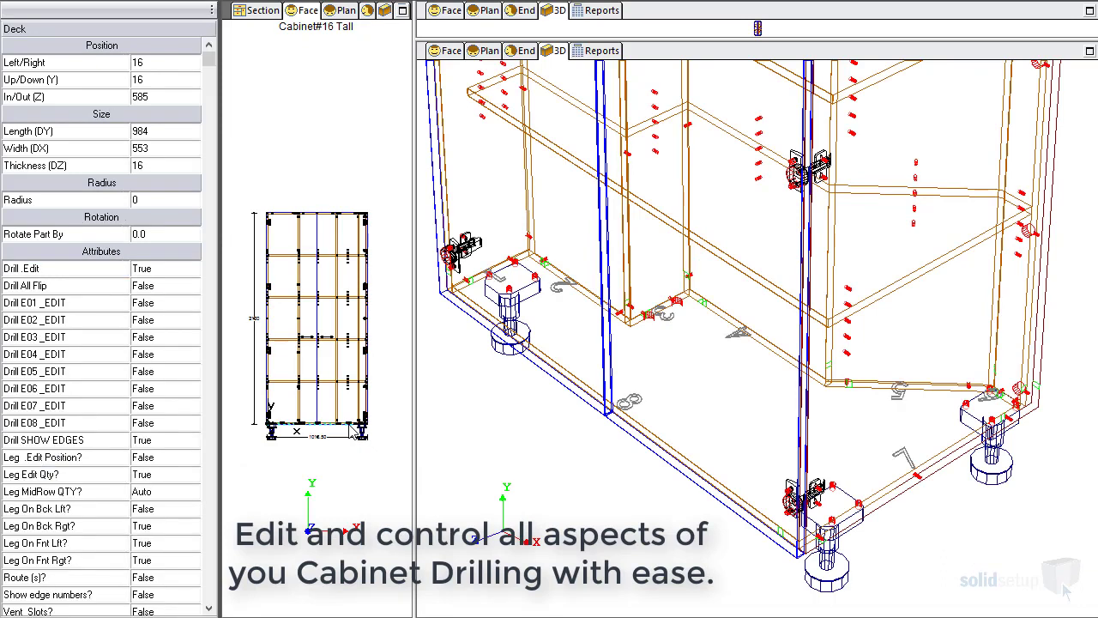
# Turn on drill editing for edge 7 of the deck and set its drilling type to Cam Type 1
pyautogui.click(166, 405)
pyautogui.click(194, 405)
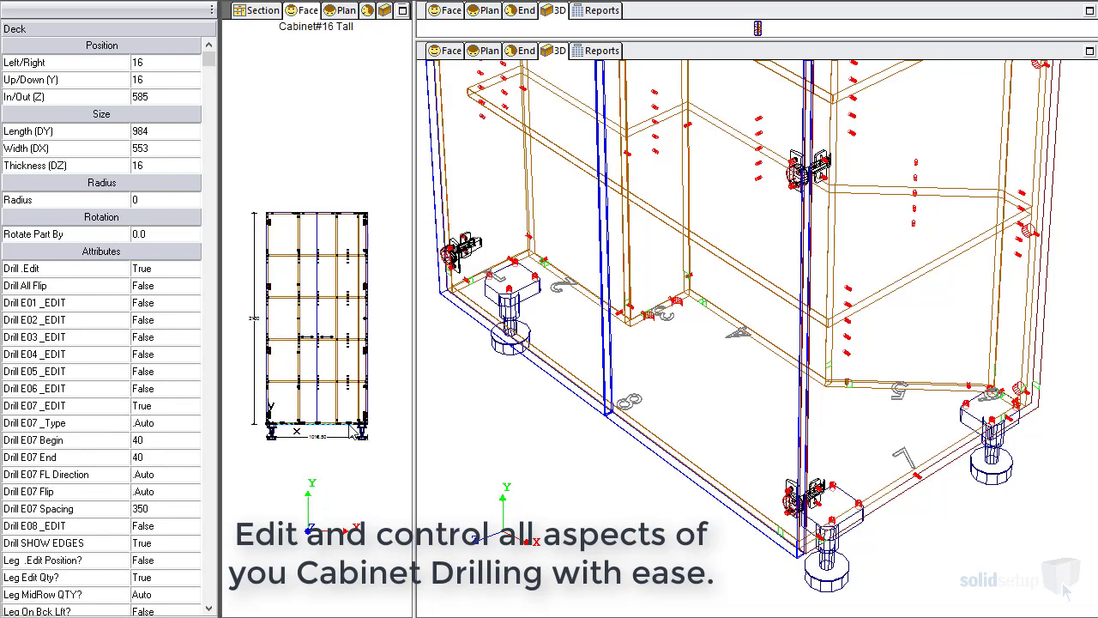
pyautogui.click(167, 422)
pyautogui.click(192, 422)
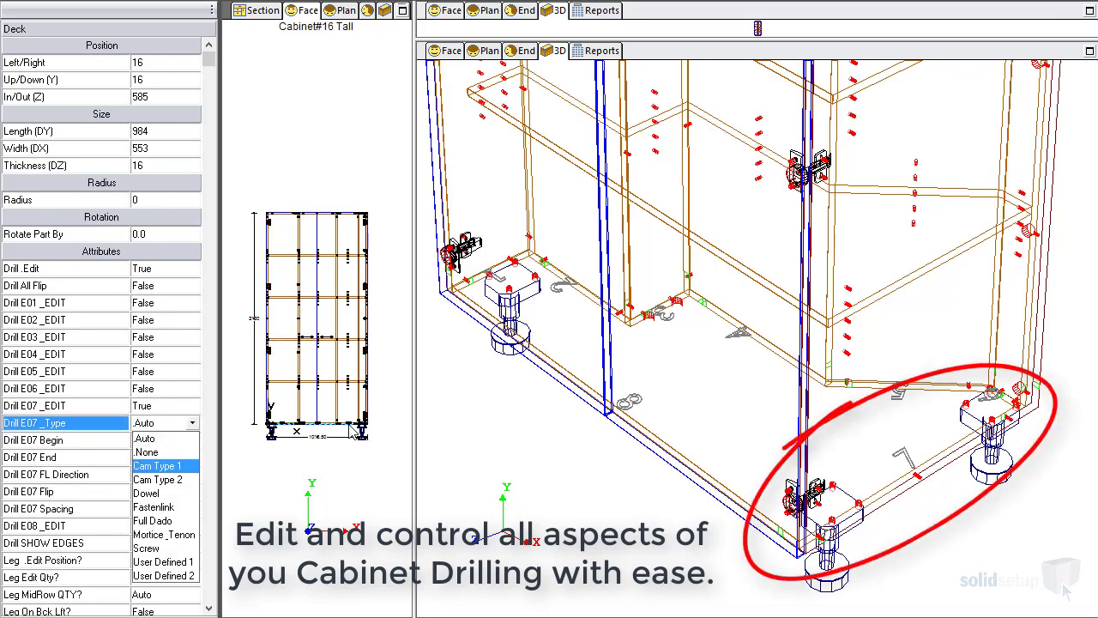
pyautogui.click(156, 465)
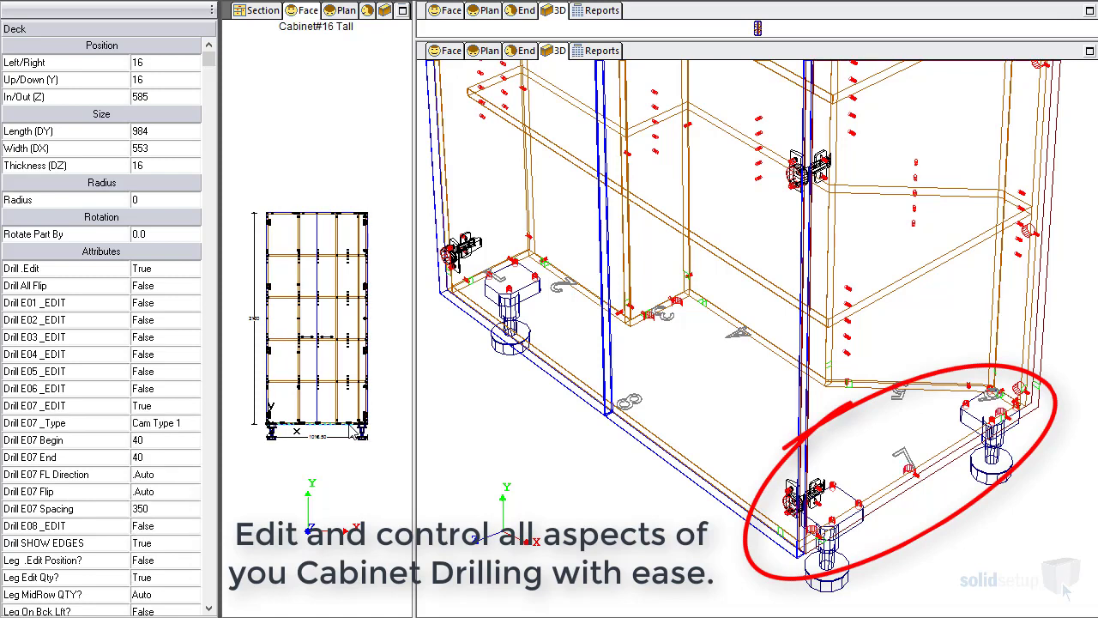
# Turn on drill editing for edge 3 of the deck and set its drilling type to Screw
pyautogui.click(166, 336)
pyautogui.click(192, 336)
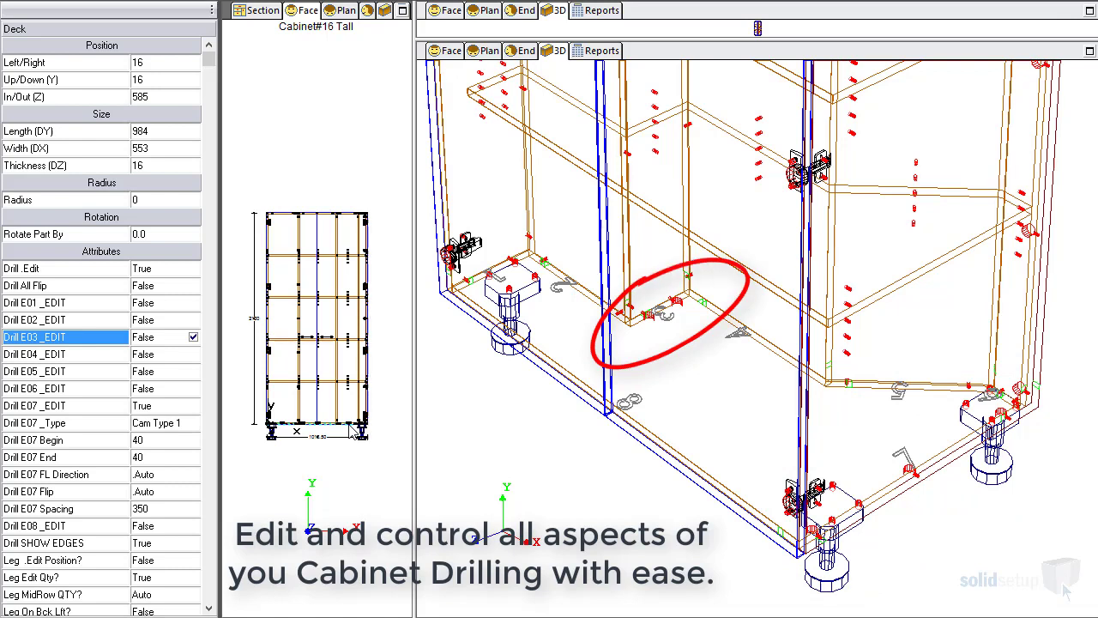
pyautogui.click(167, 354)
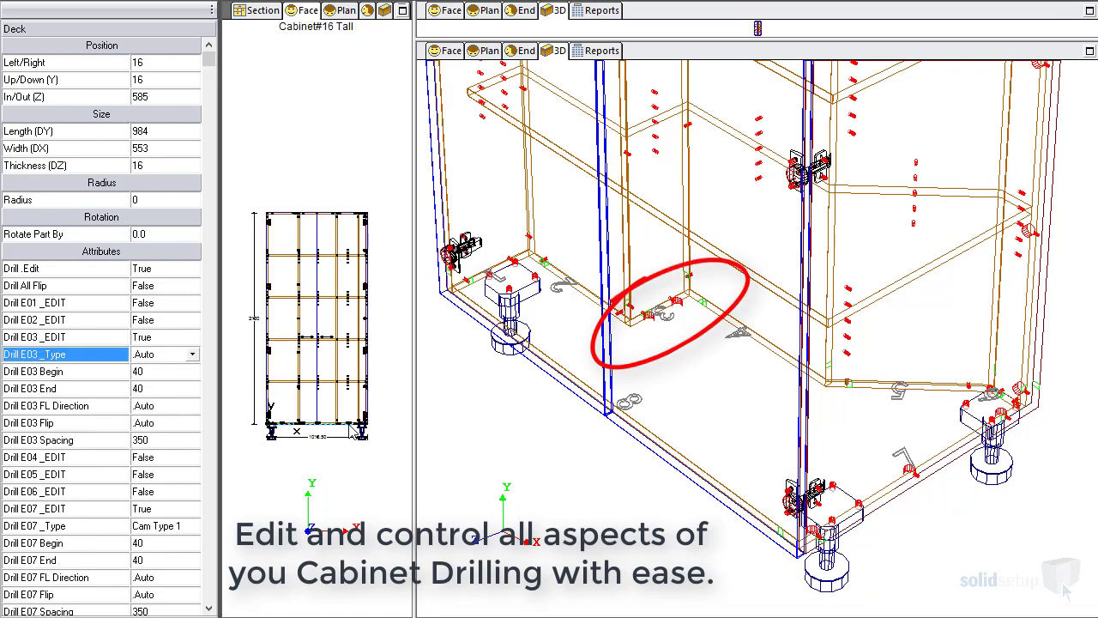
pyautogui.click(192, 354)
pyautogui.press('Down')
pyautogui.press('Down')
pyautogui.press('Down')
pyautogui.press('Down')
pyautogui.press('Down')
pyautogui.press('Down')
pyautogui.press('Down')
pyautogui.press('Down')
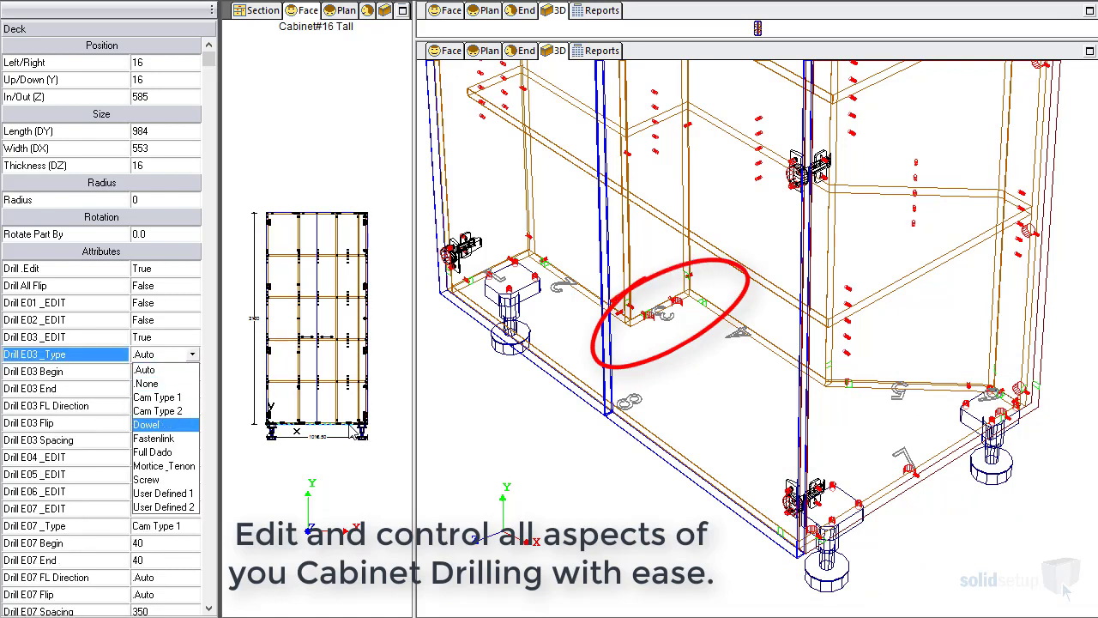
pyautogui.press('Escape')
pyautogui.press('Return')
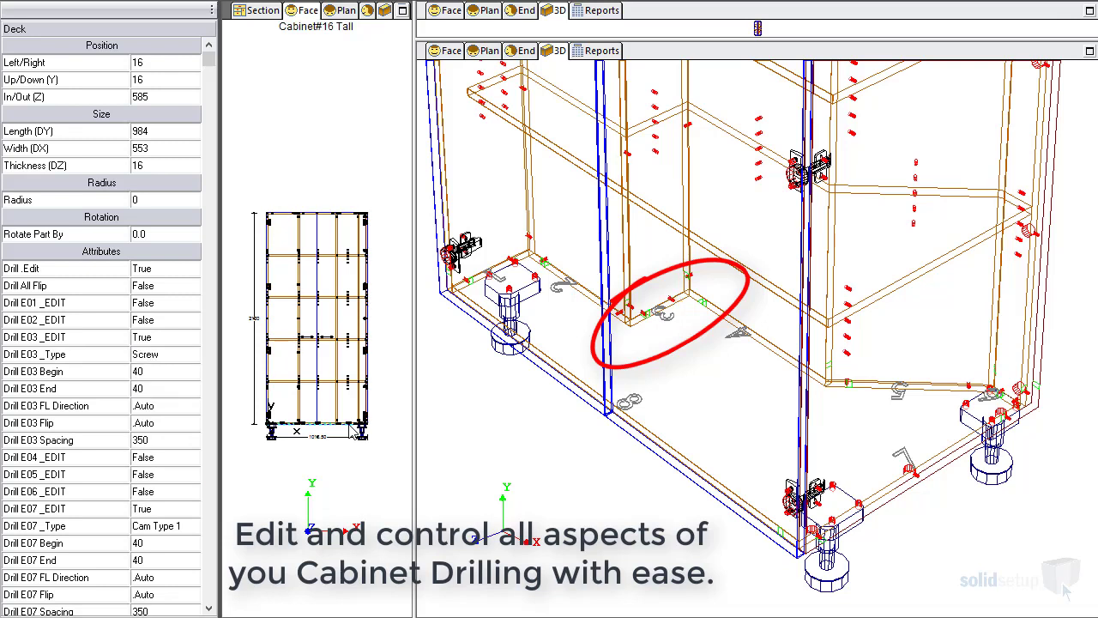
# Turn on drill editing for edge 4 of the deck and choose its drilling type
pyautogui.click(166, 457)
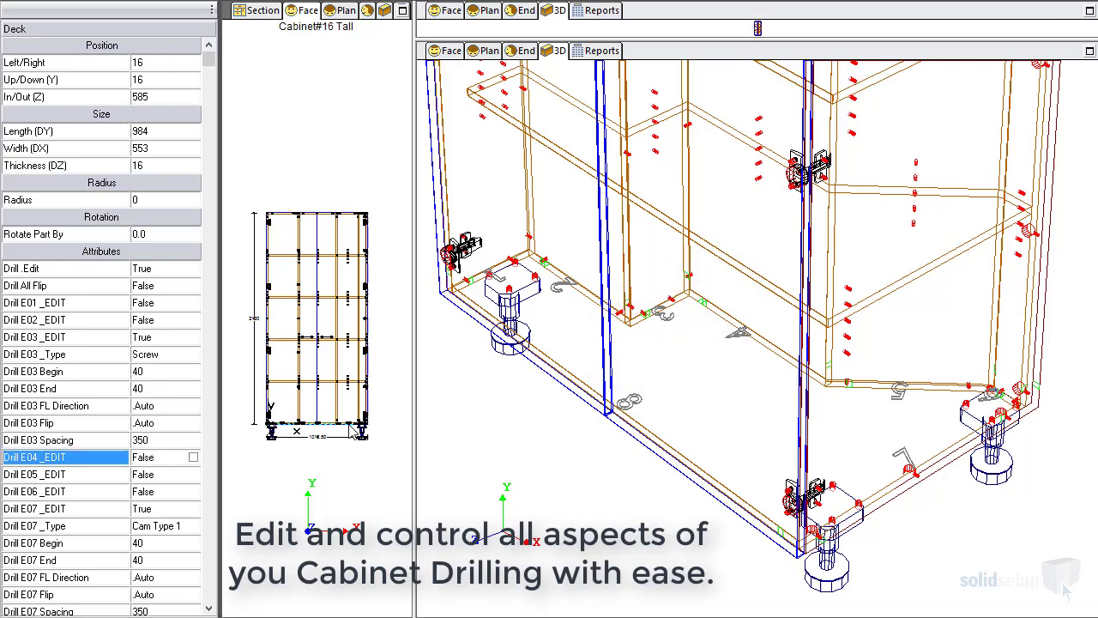
pyautogui.click(192, 456)
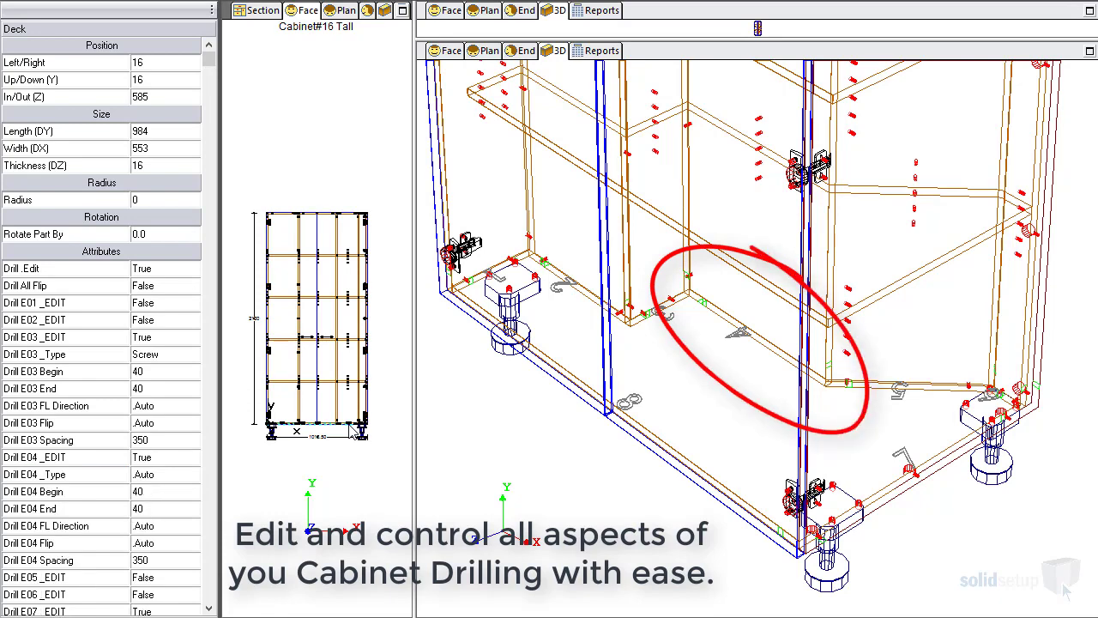
pyautogui.click(166, 474)
pyautogui.click(192, 474)
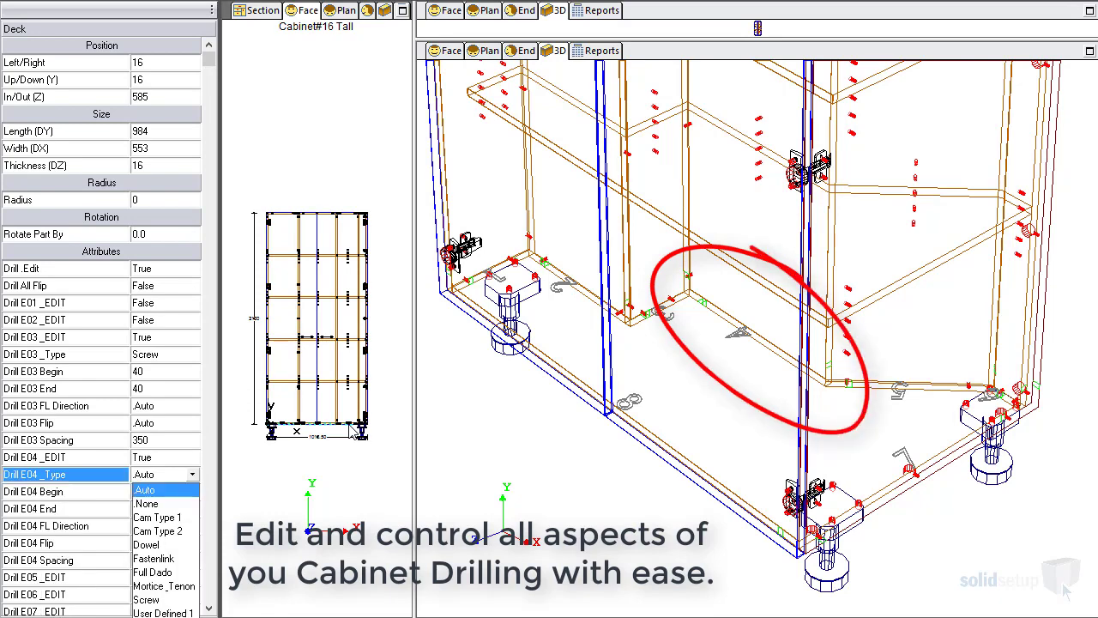
pyautogui.press('Down')
pyautogui.press('Down')
pyautogui.press('Return')
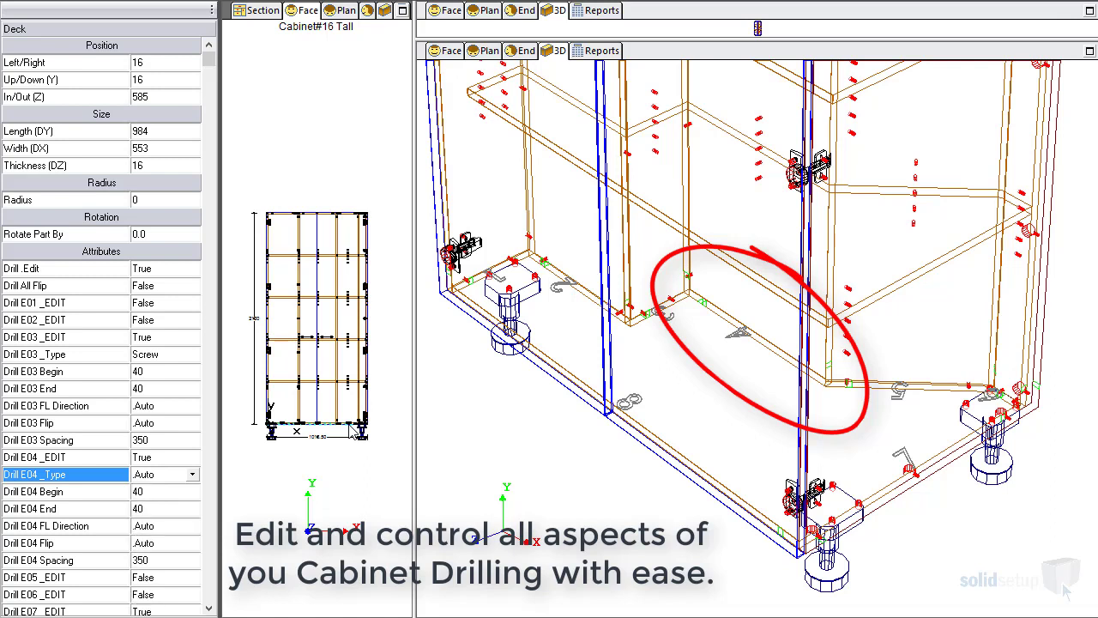